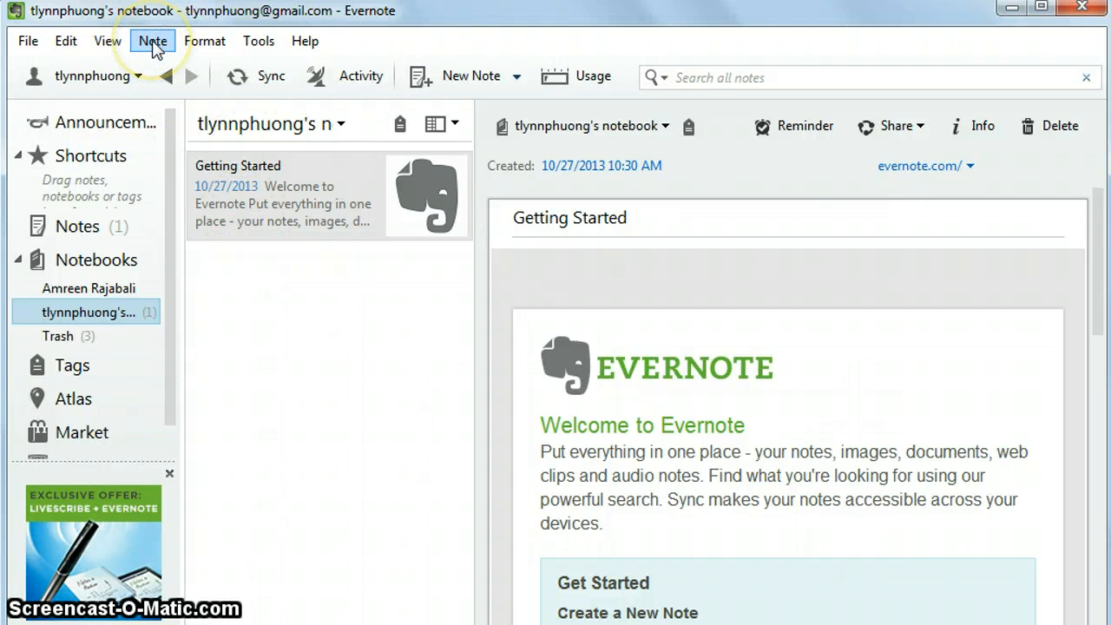
Open the File menu to reach the new-notebook command.
left_click(27, 41)
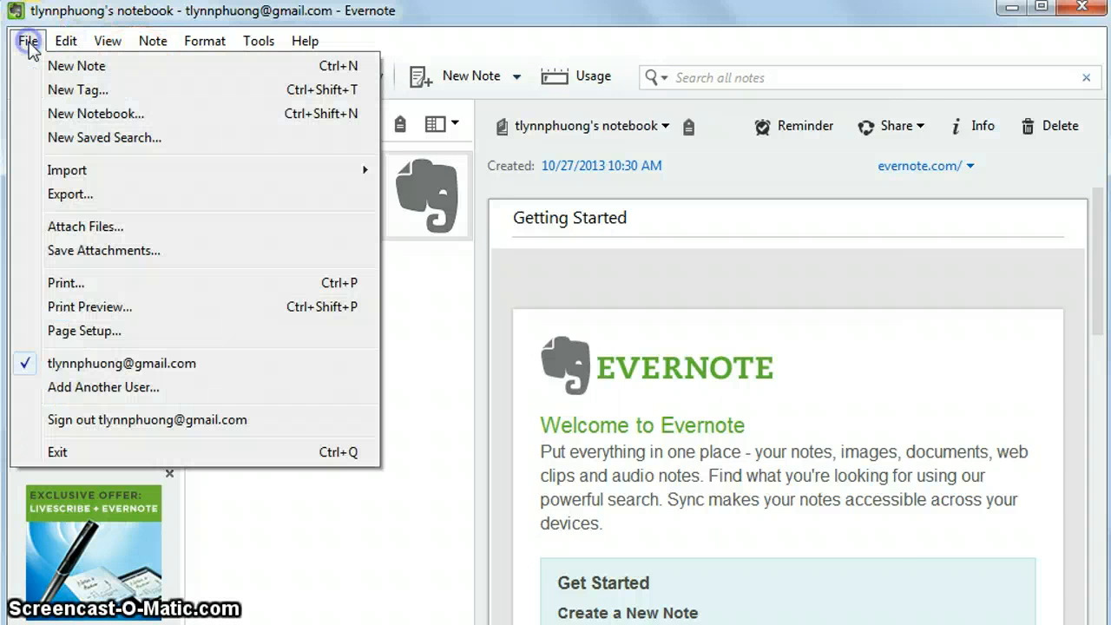
Create a synchronized notebook named with the teacher's name followed by '13-14'.
left_click(94, 114)
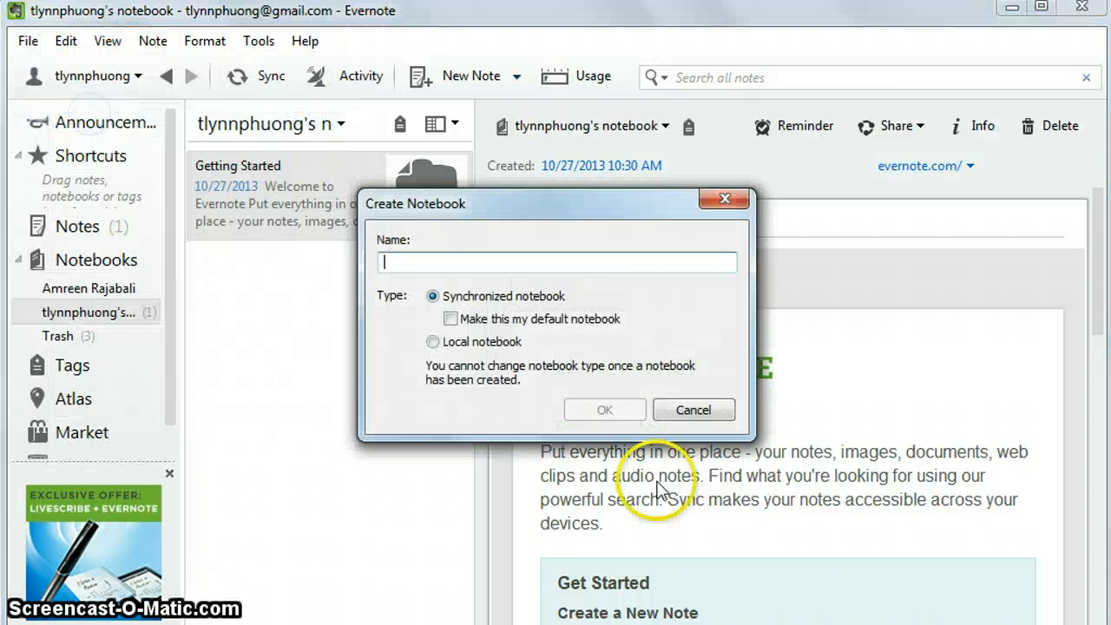
left_click(436, 255)
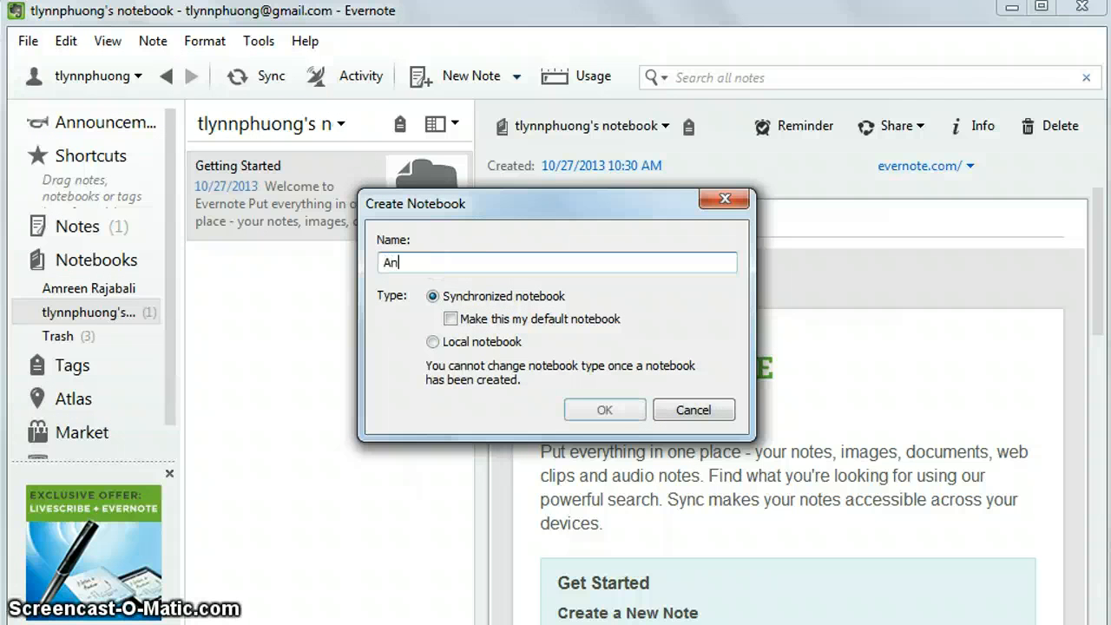
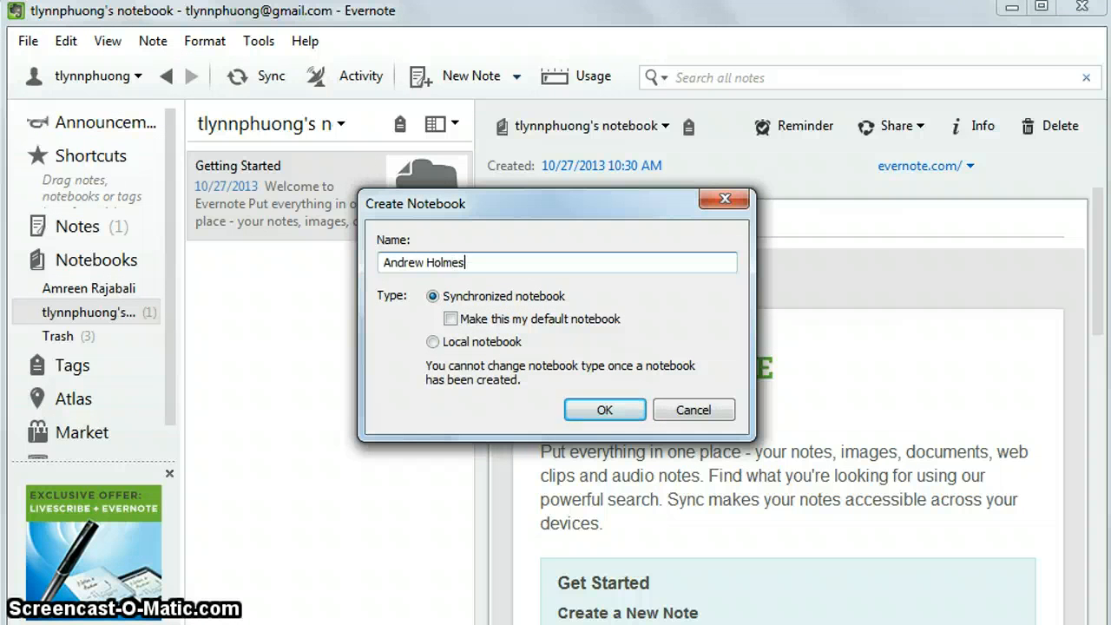
left_click(438, 297)
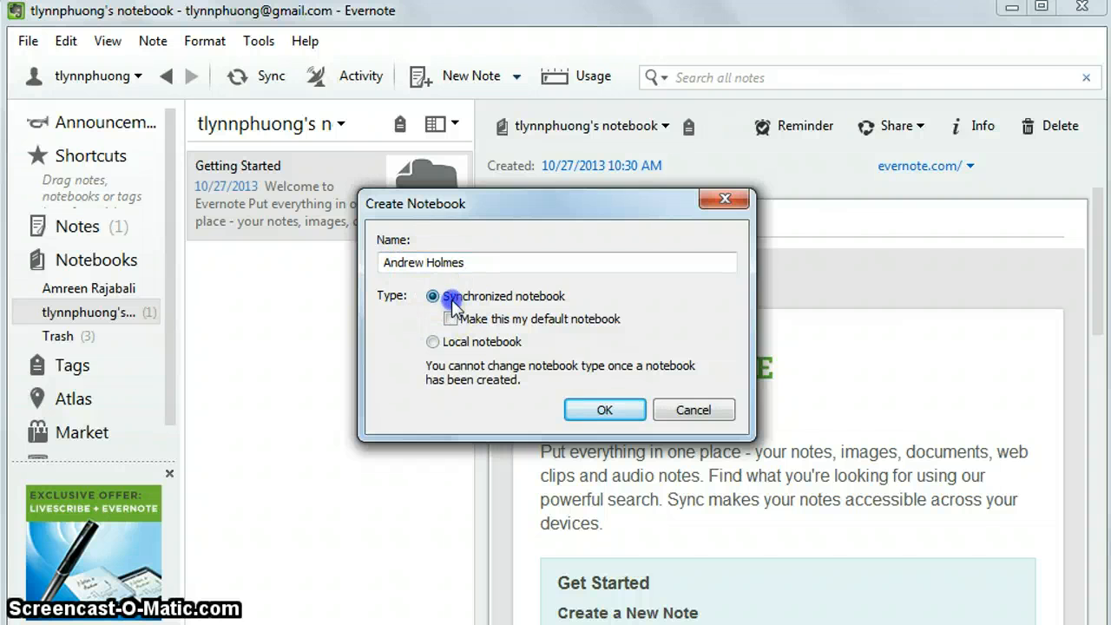
left_click(488, 257)
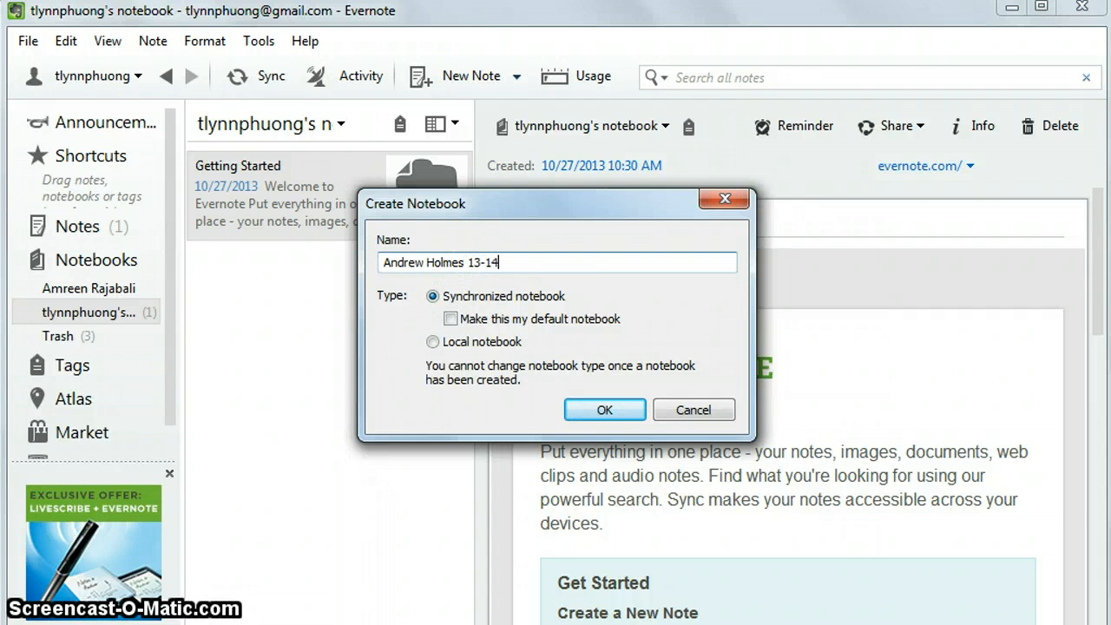
left_click(493, 296)
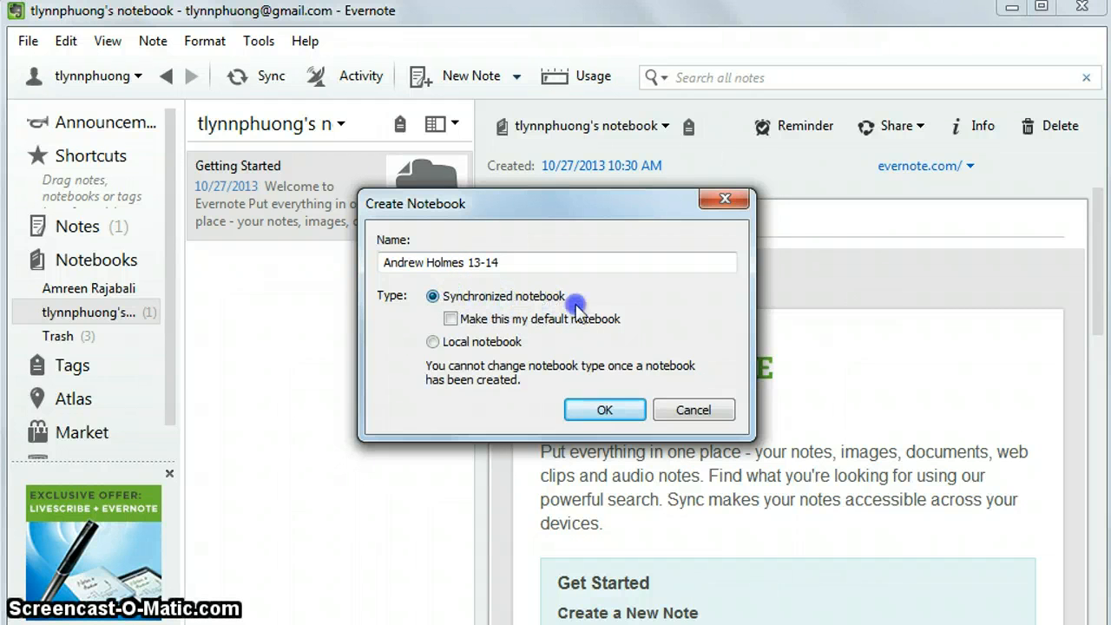
left_click(585, 414)
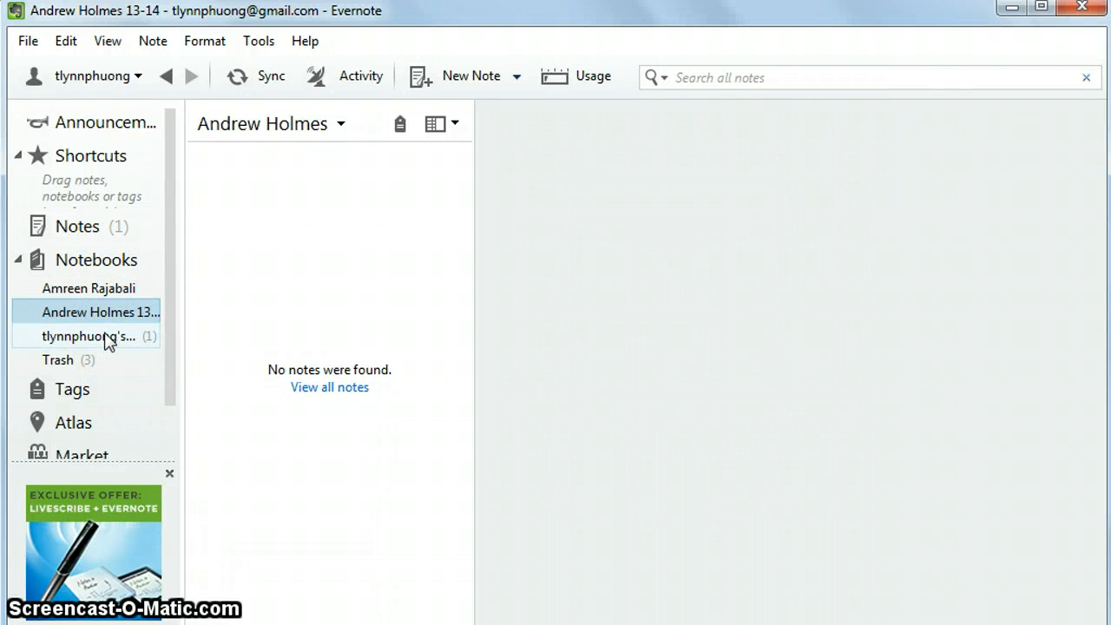
Add a new note titled 'Goal Setting Conference' and move into its empty body.
left_click(463, 78)
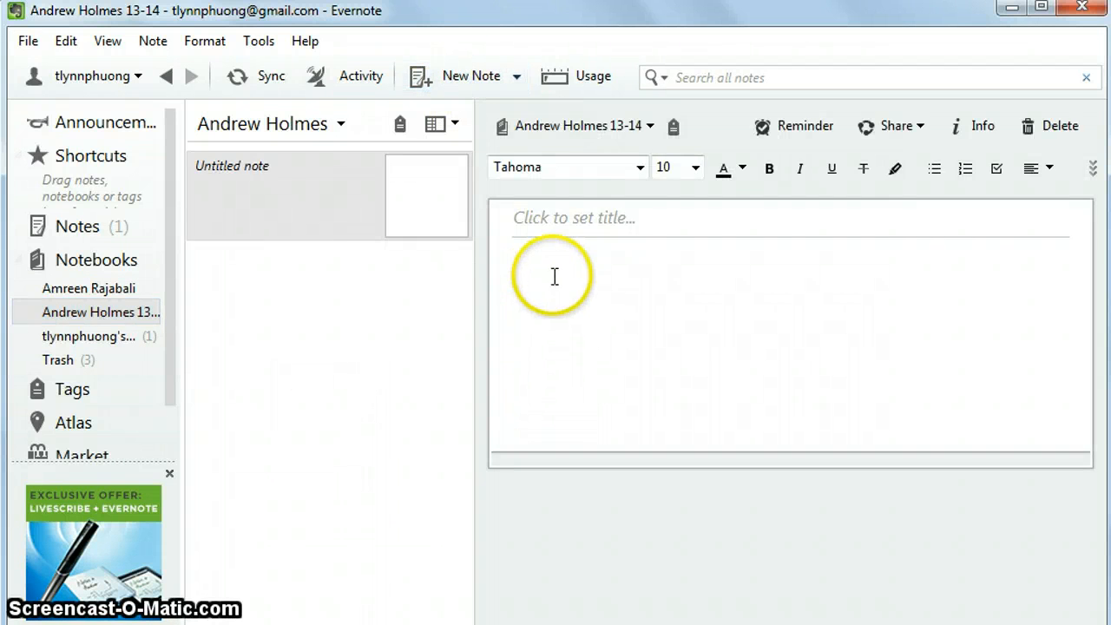
left_click(533, 218)
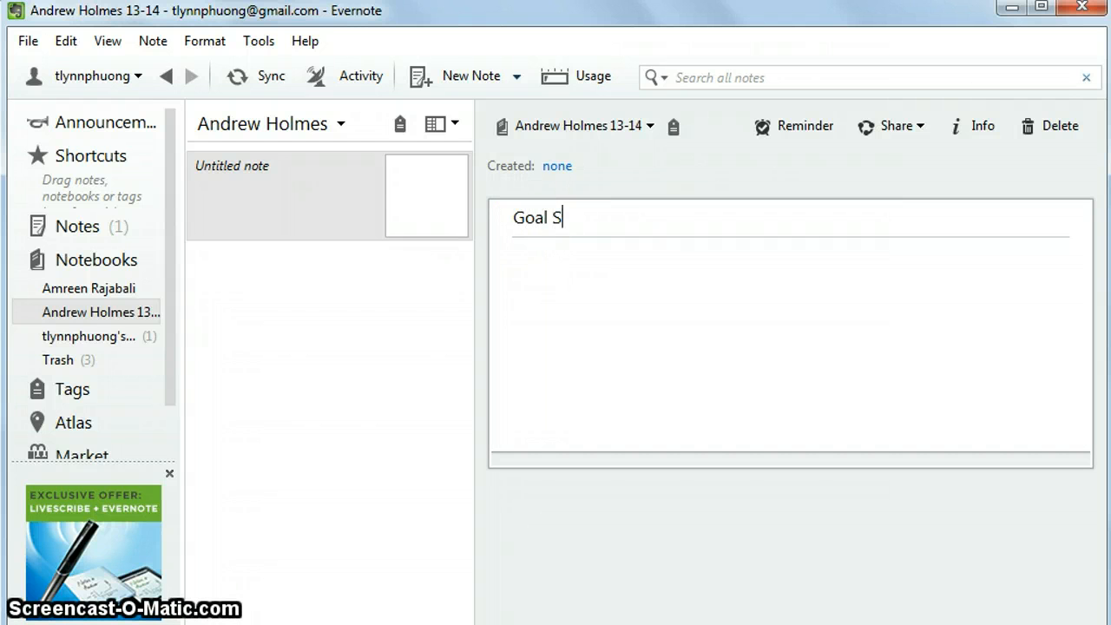
type("Goal Setting Conference")
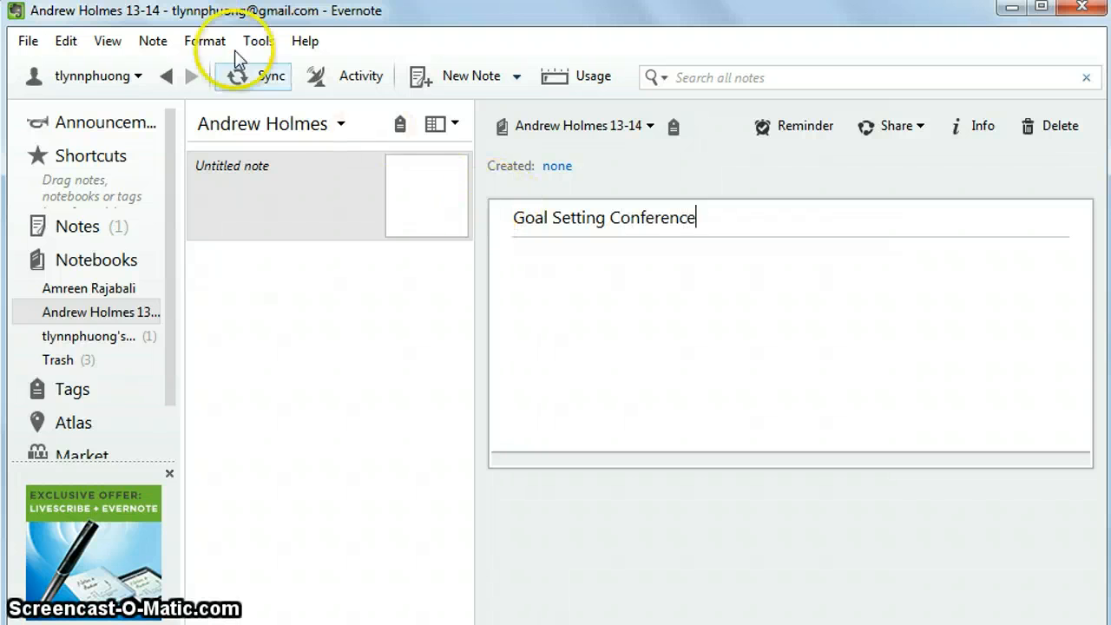
left_click(205, 40)
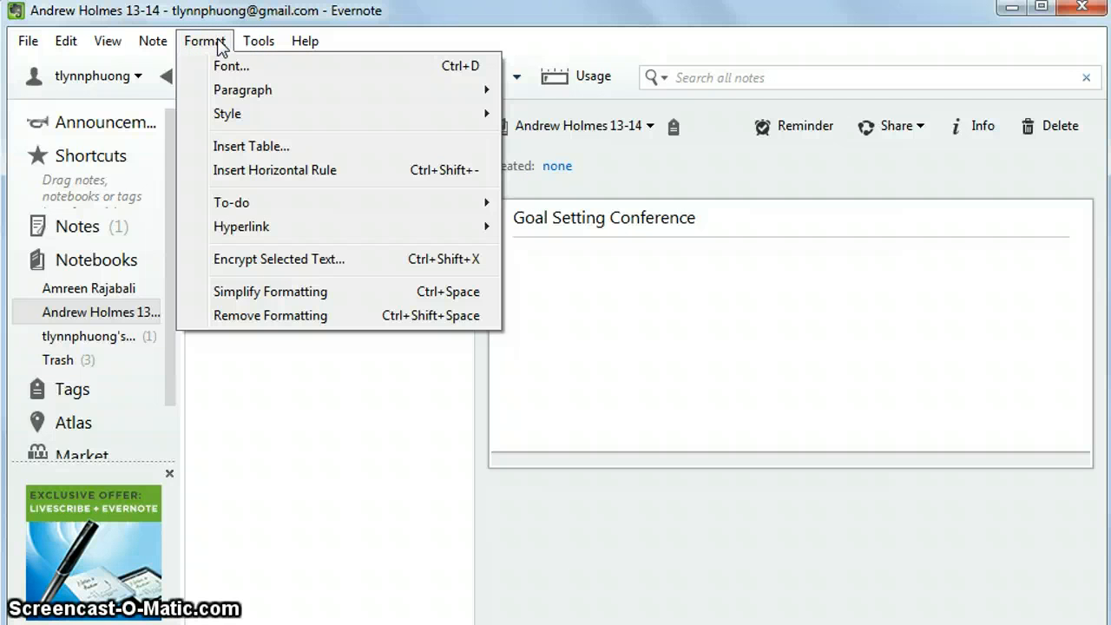
left_click(662, 351)
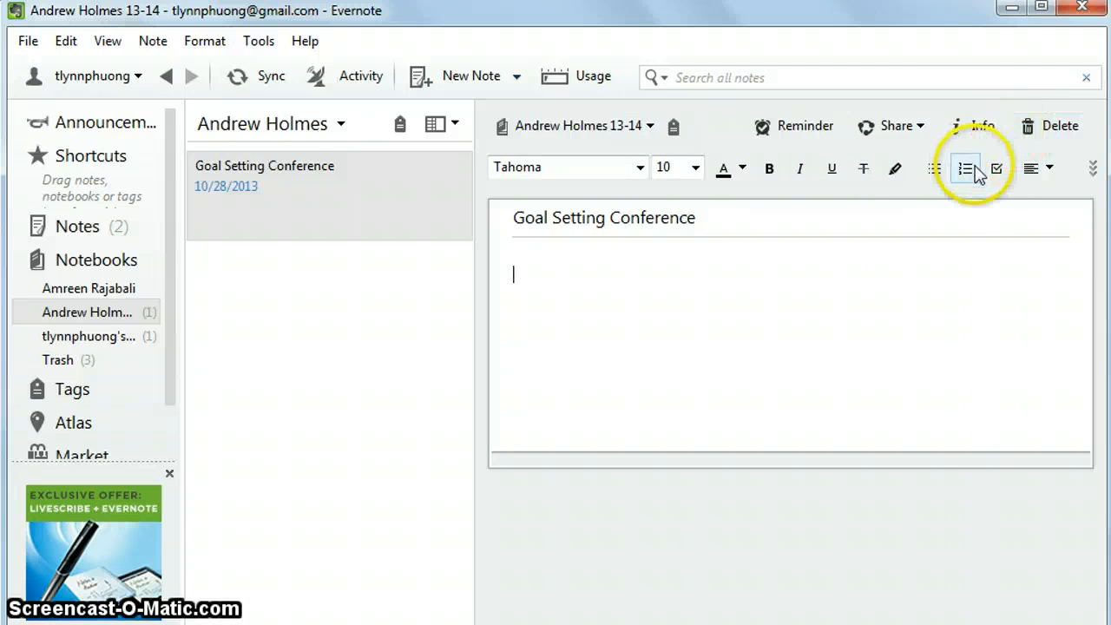
Add a checklist with 'student engagement' and 'rigor in lesson planning' to the note.
left_click(998, 173)
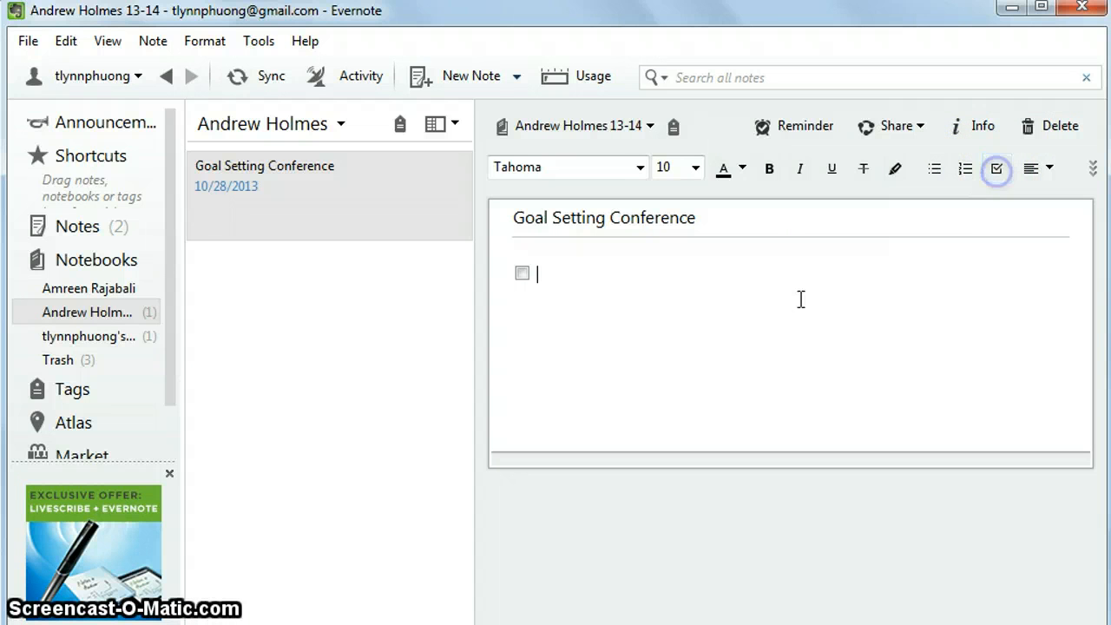
left_click(776, 318)
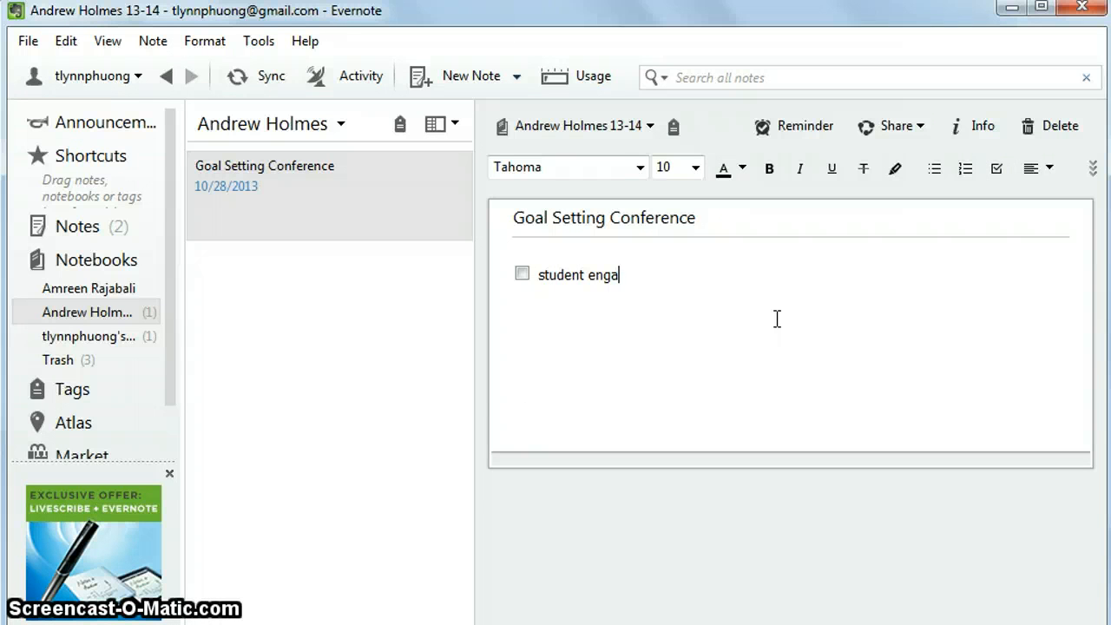
type("student engaag")
key("BackSpace")
key("BackSpace")
type("gor in le")
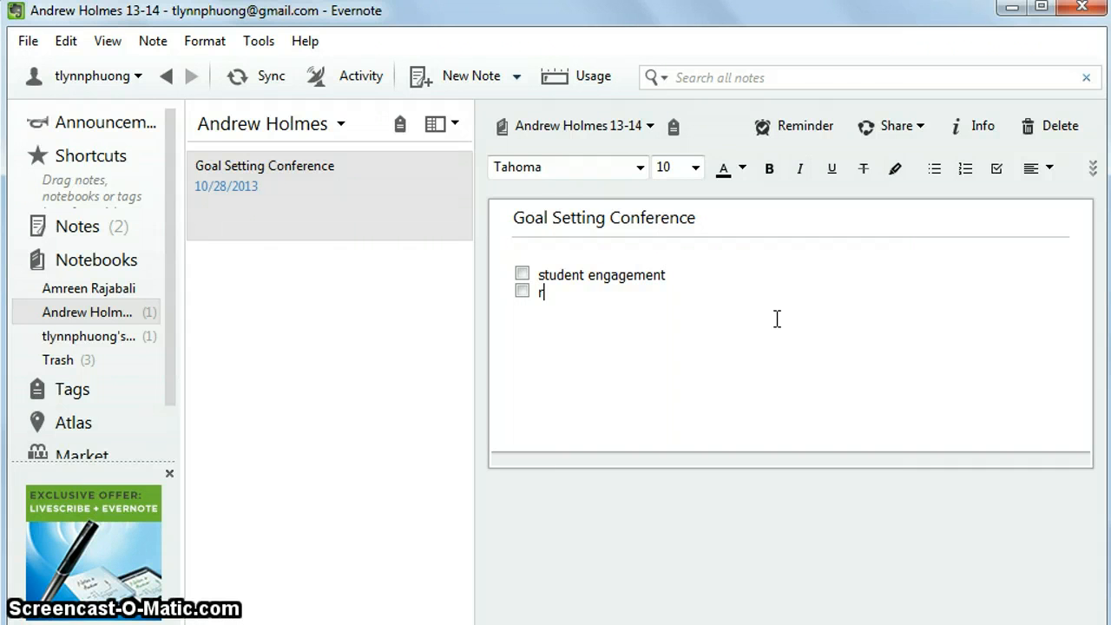
type("sson planning")
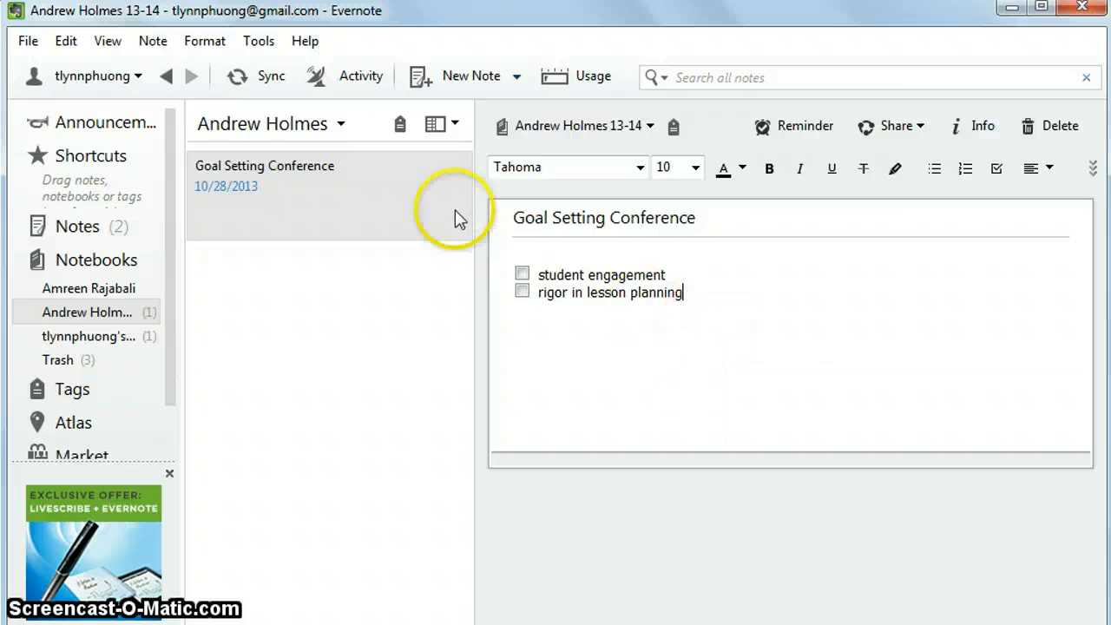
left_click(153, 42)
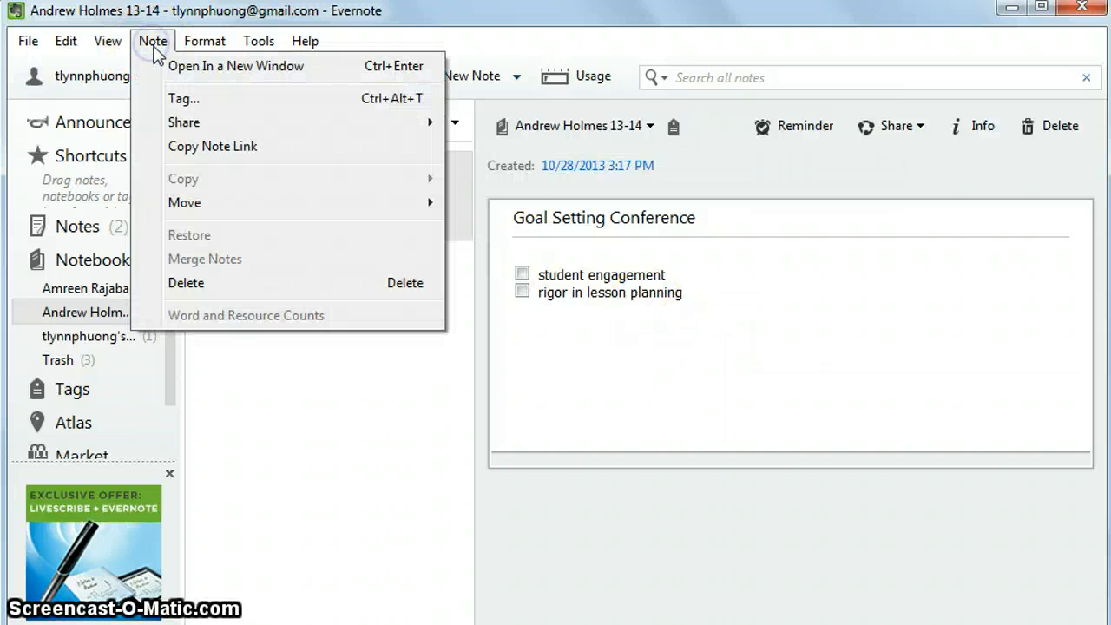
Add two tags, the teacher's name and 'Goals', to the Goal Setting Conference note.
left_click(177, 102)
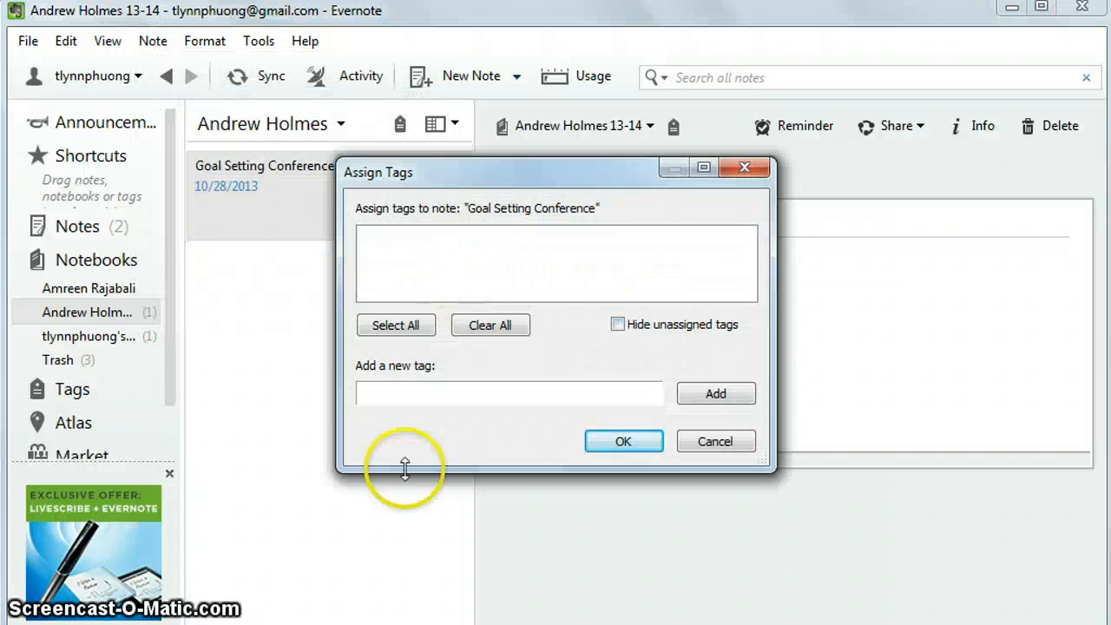
left_click(405, 394)
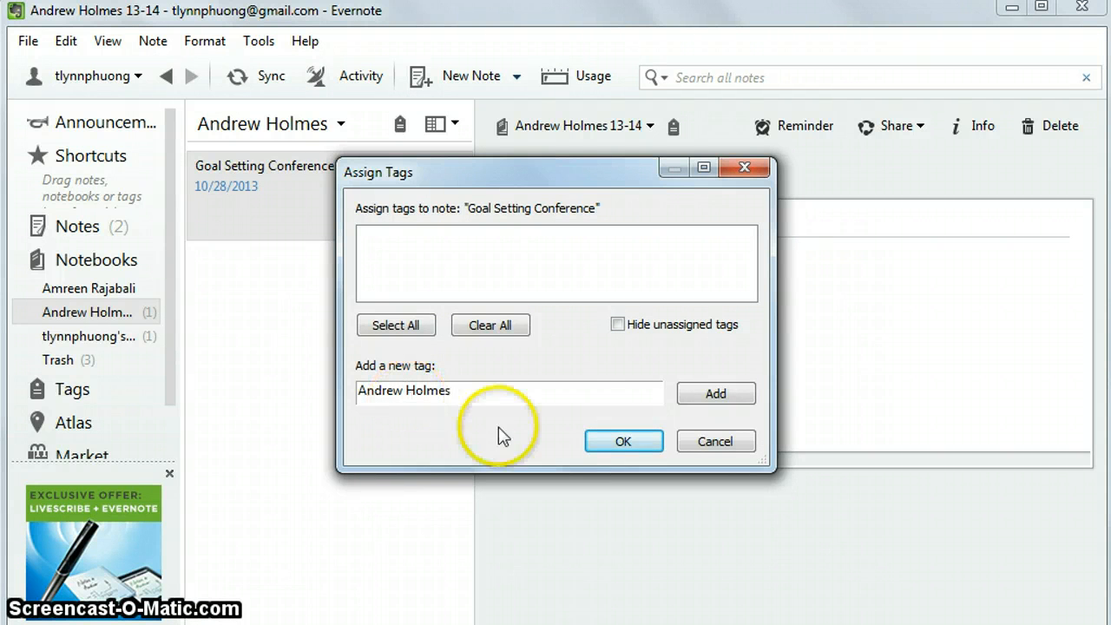
left_click(729, 393)
left_click(423, 395)
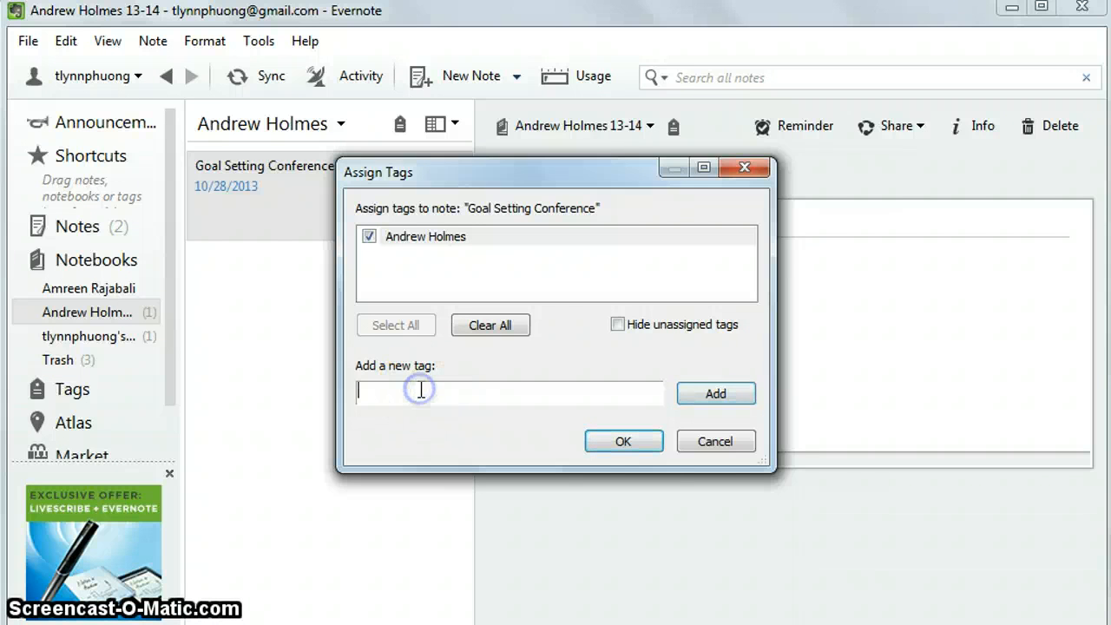
type("Goals")
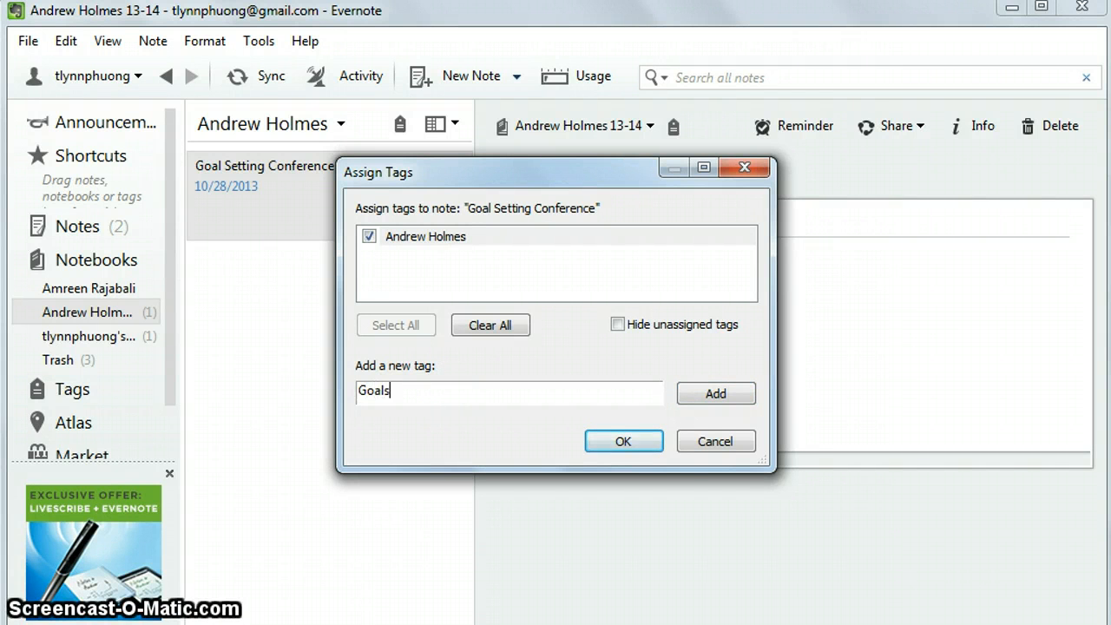
left_click(715, 394)
left_click(622, 442)
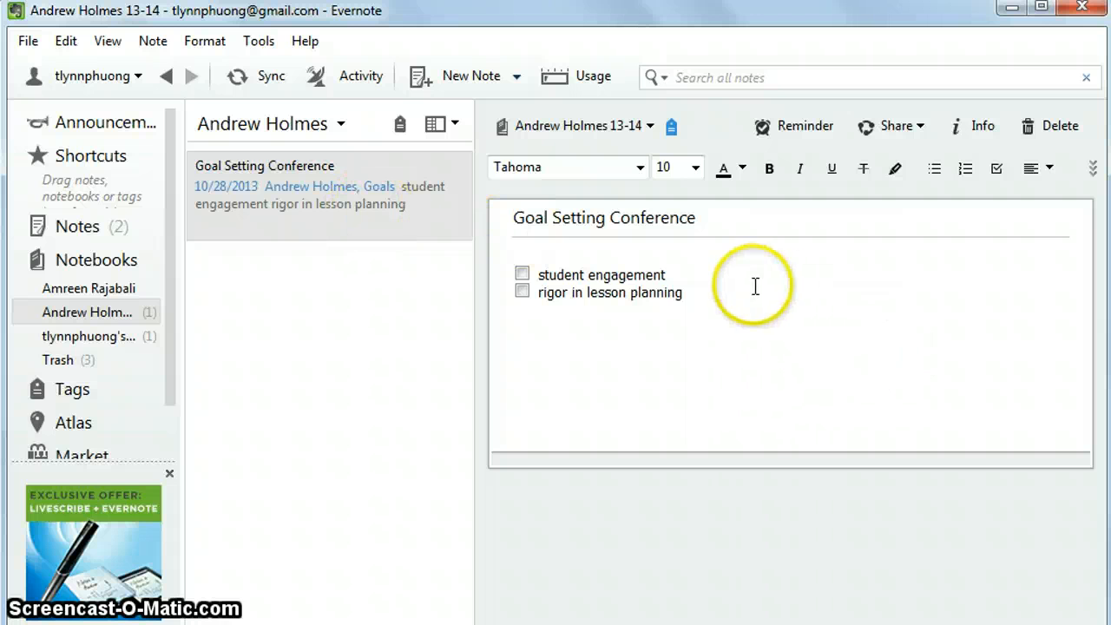
Create an 'Observation' note and begin its body with 'T- Let's get out our reading materials'.
left_click(462, 80)
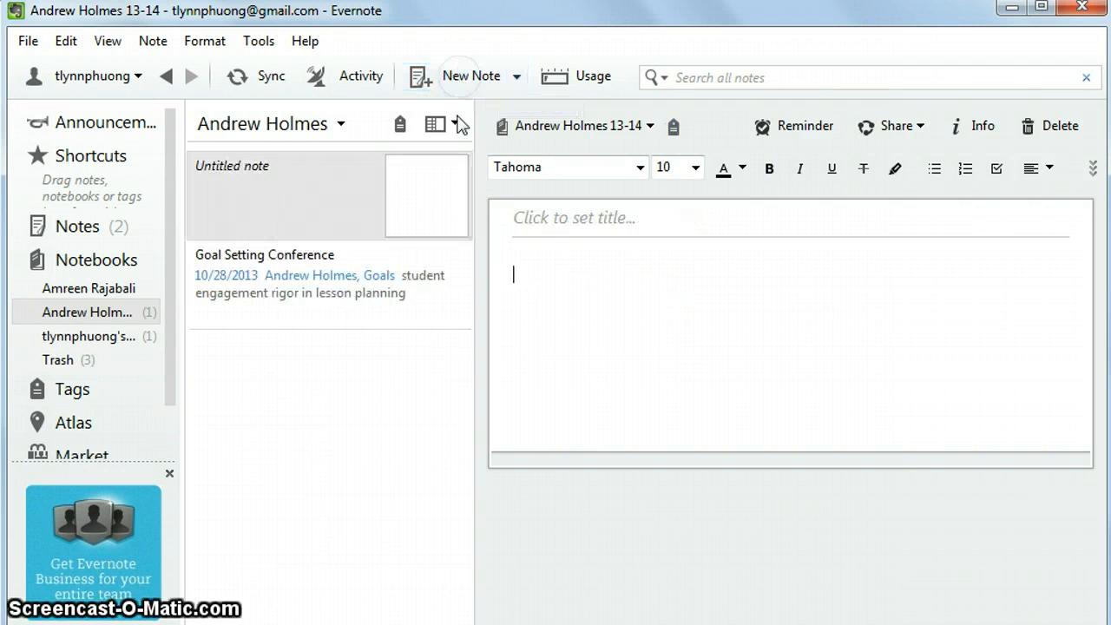
left_click(577, 227)
type("Ob ser")
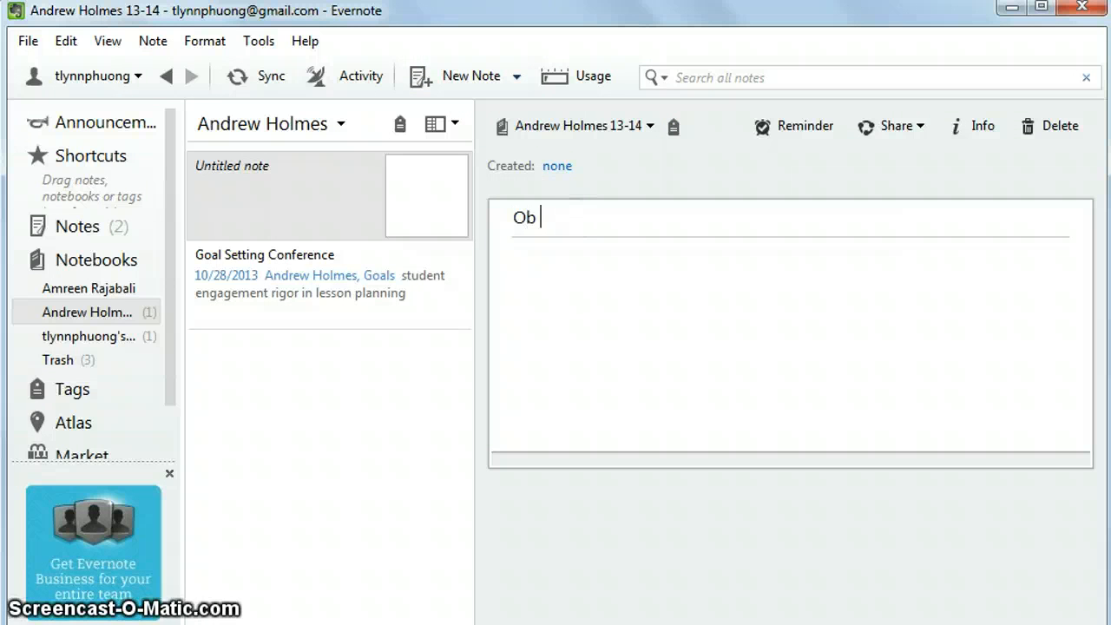
key("BackSpace")
key("BackSpace")
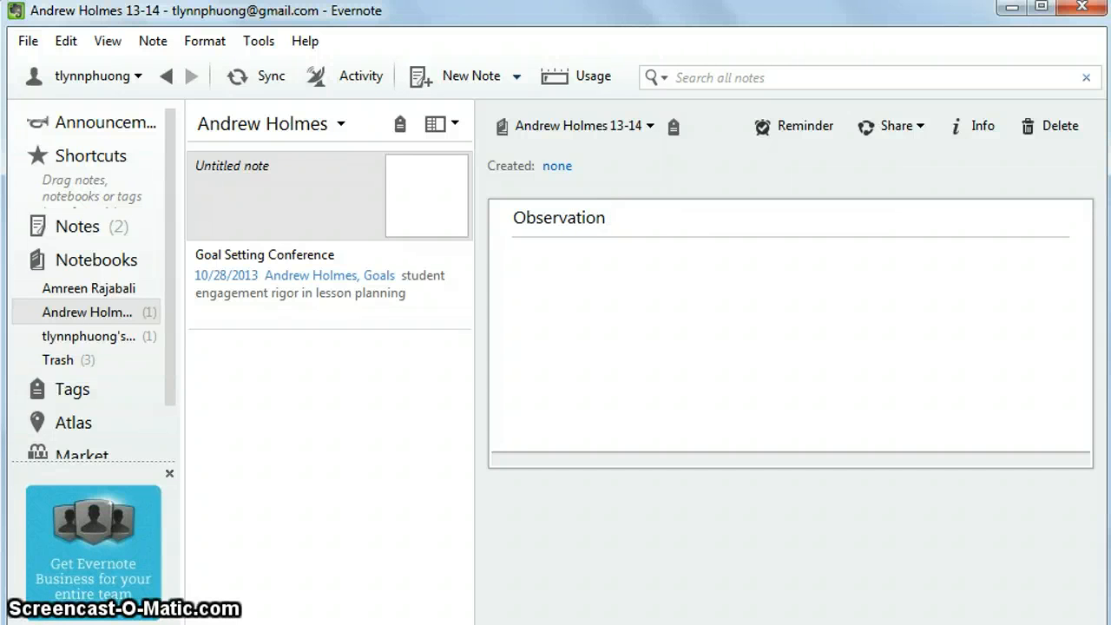
left_click(554, 266)
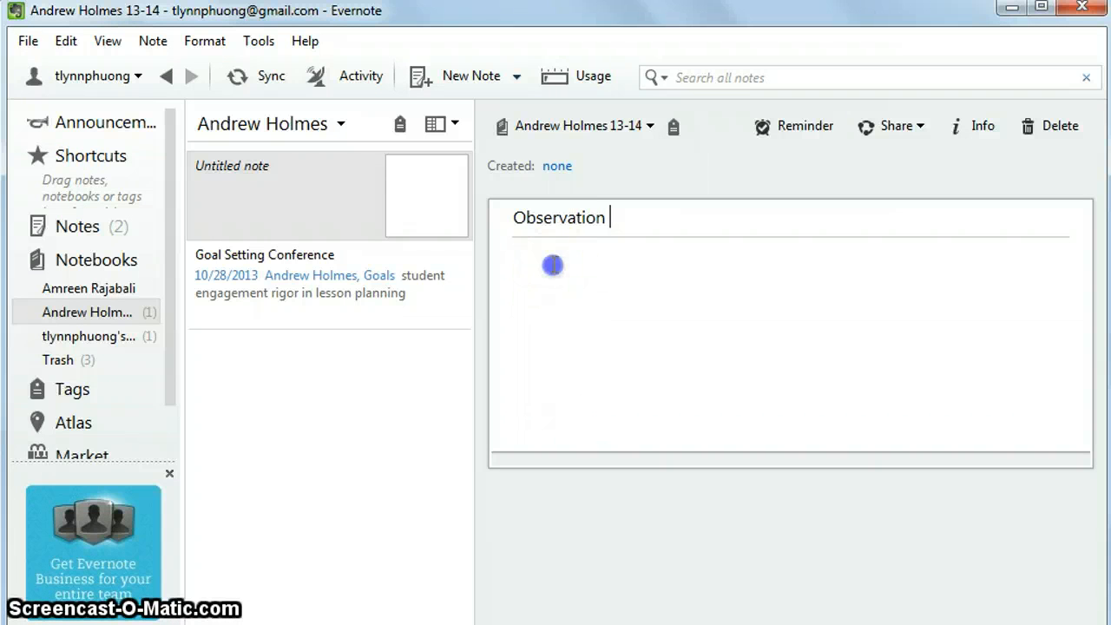
type("T-")
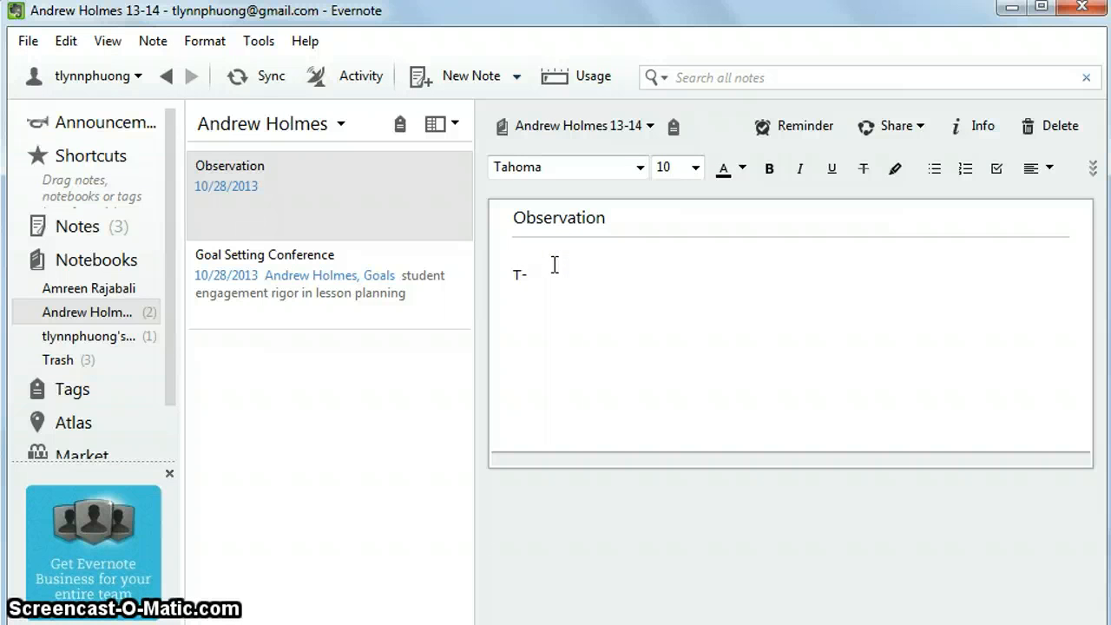
type(" Let's get out our ")
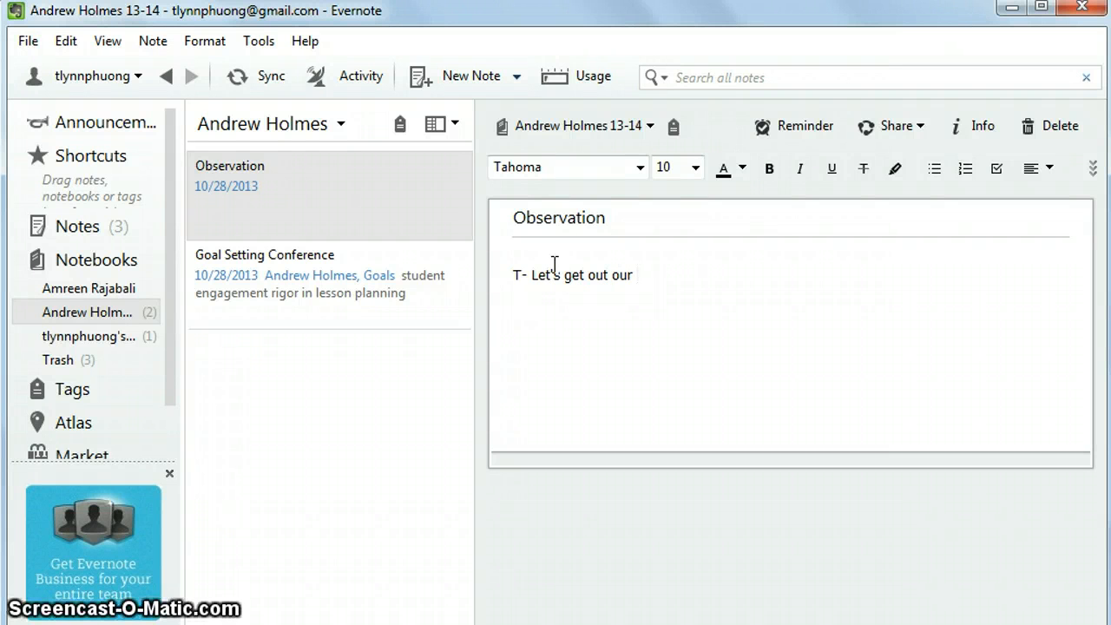
type("reading materials")
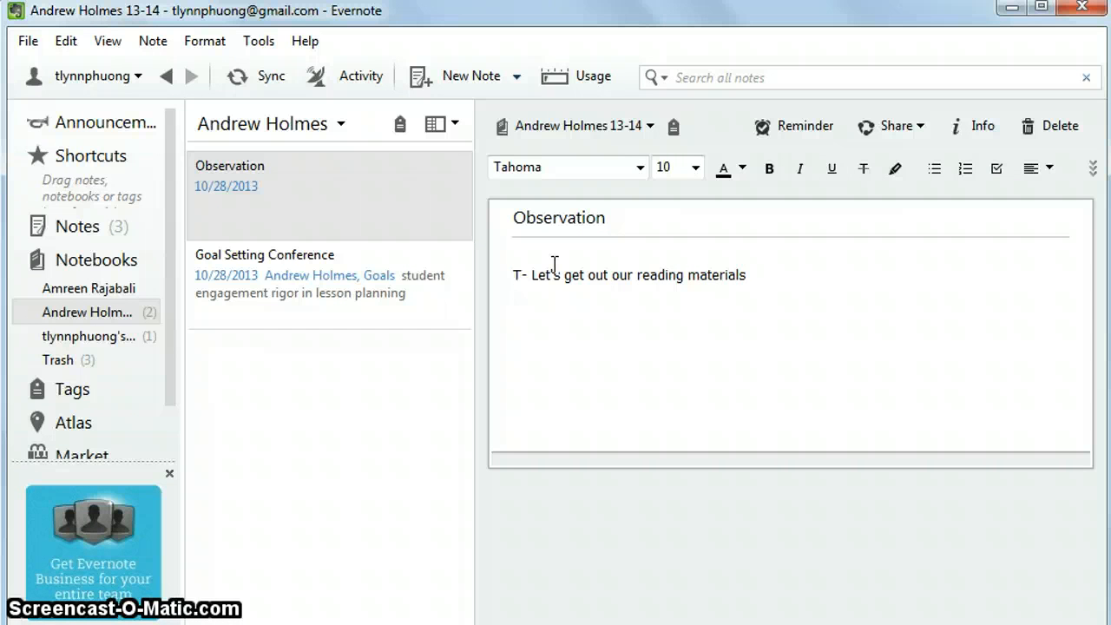
type(" S- Yeah it's time for DEAR.")
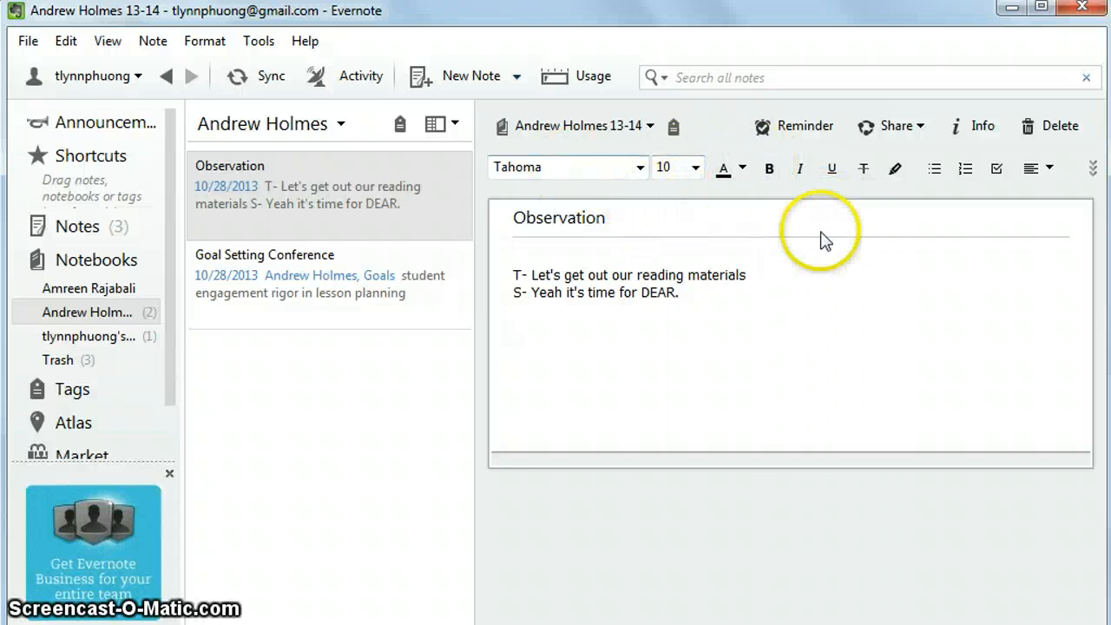
Expand the note toolbar to show the remaining formatting tools.
left_click(1094, 171)
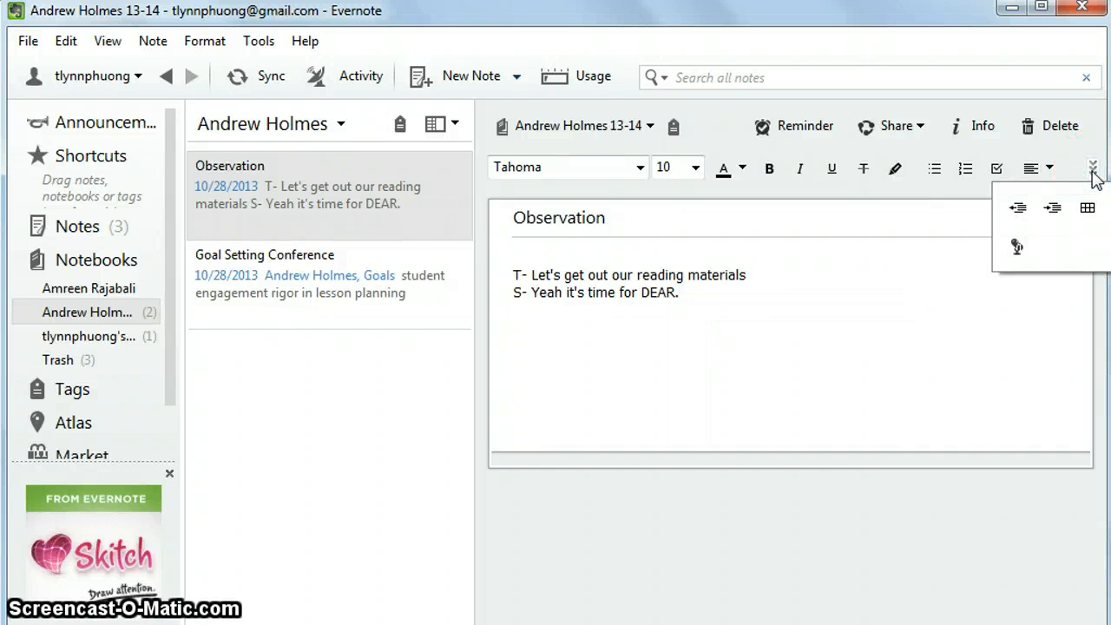
Attach the Idioms chart photo from the 'Ipad pics etc' folder below the dialogue.
left_click(1088, 209)
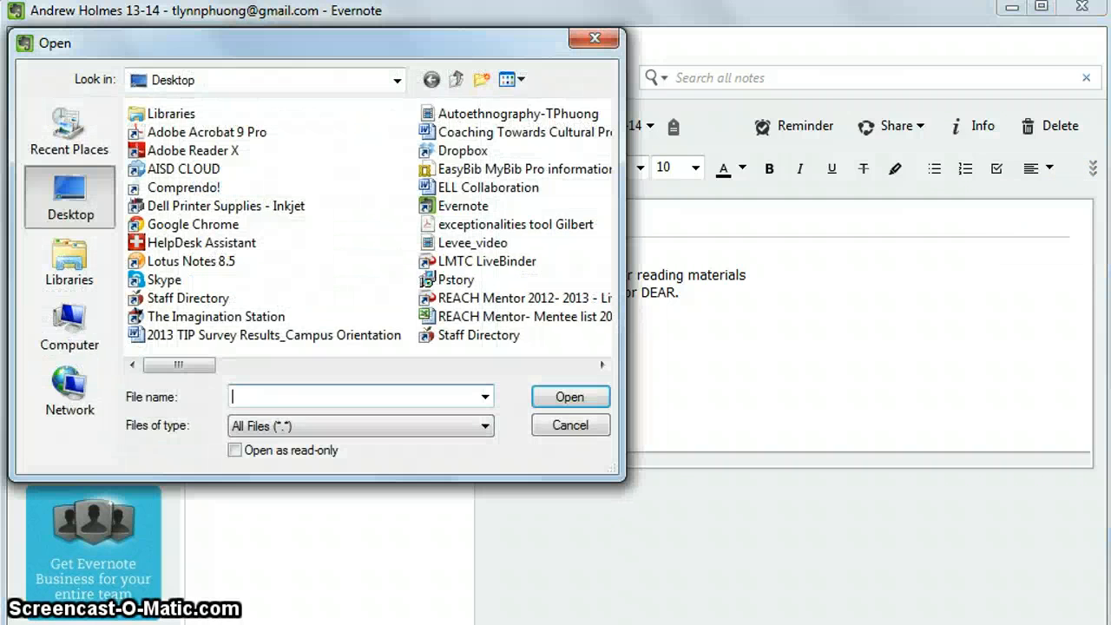
left_click(602, 365)
left_click(601, 365)
left_click(601, 365)
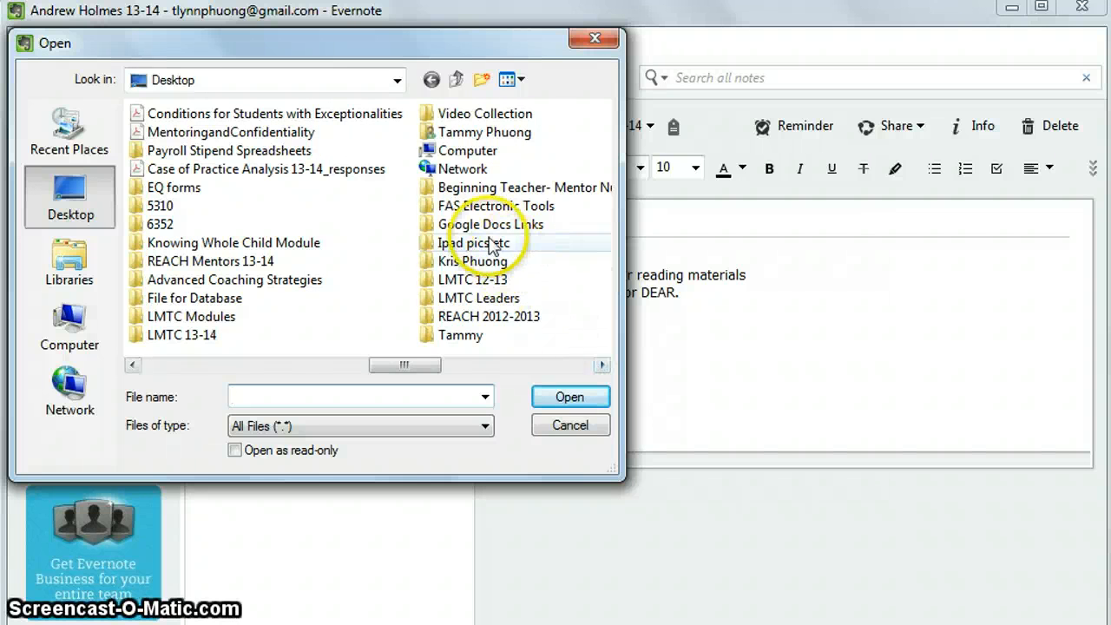
double_click(478, 244)
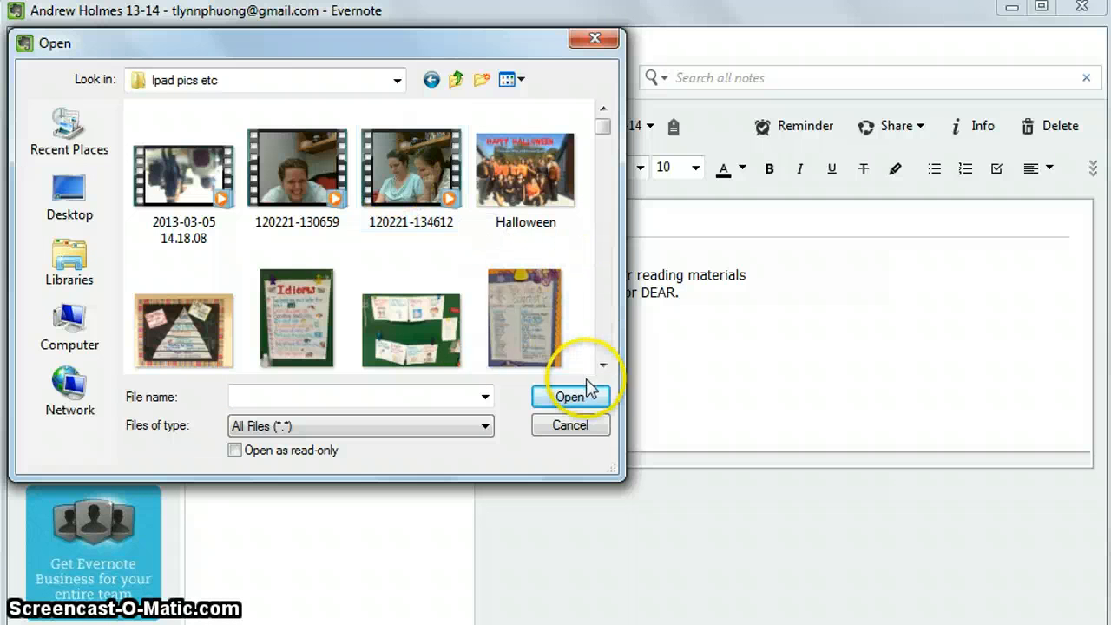
left_click(280, 321)
left_click(577, 396)
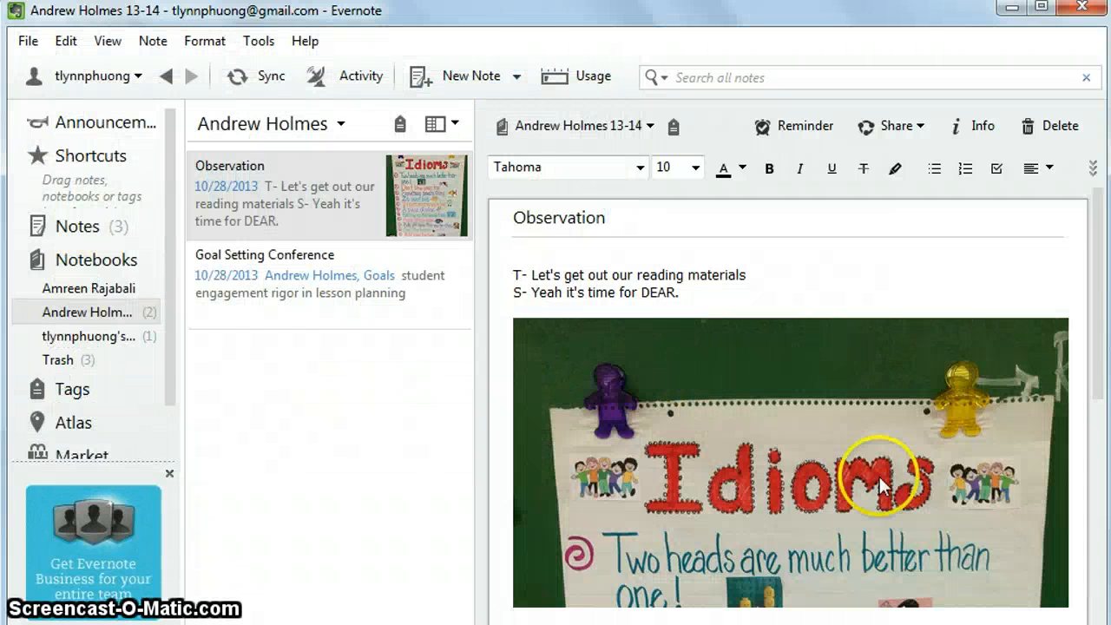
left_click_drag(1099, 273, 1101, 501)
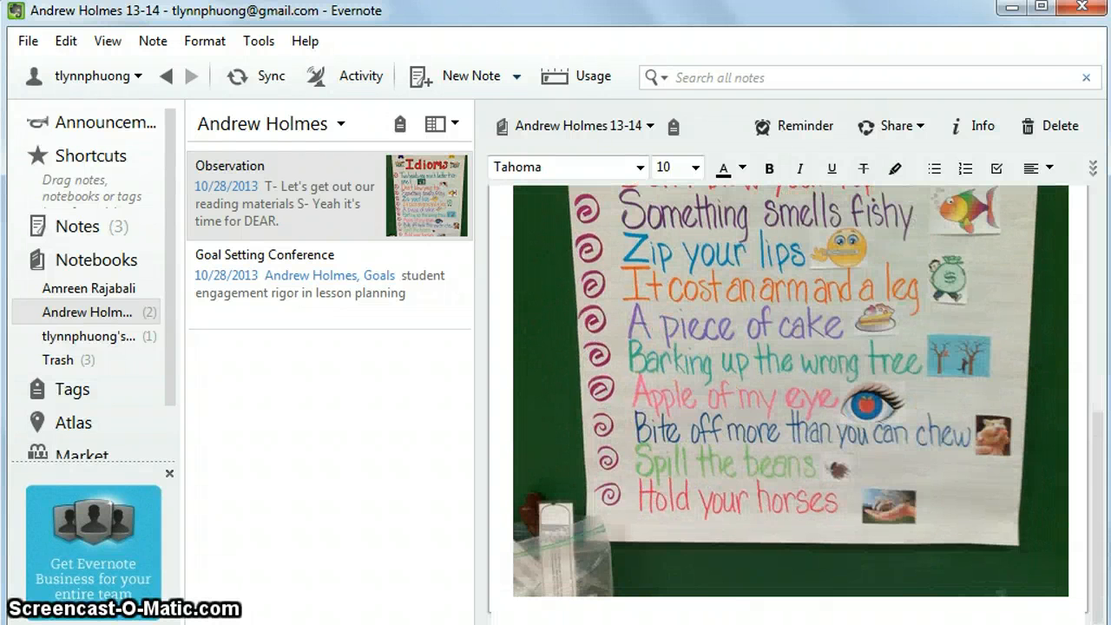
left_click_drag(1096, 502, 1064, 280)
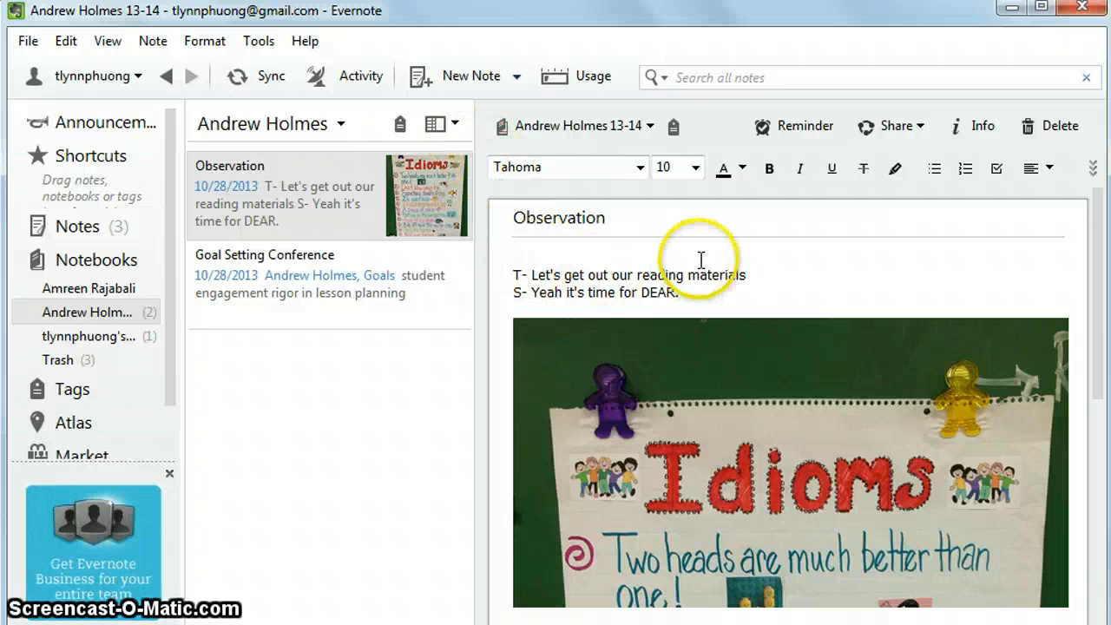
Create a 'Collaborative Assessment Log' note and drop CAL.pdf into its body.
left_click(445, 76)
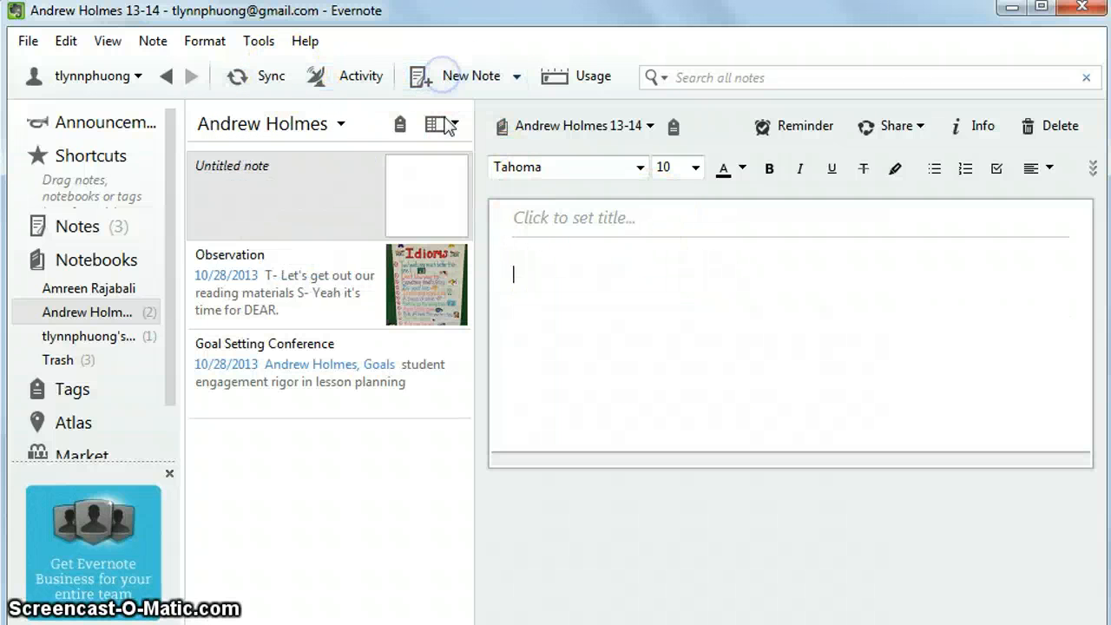
left_click(545, 219)
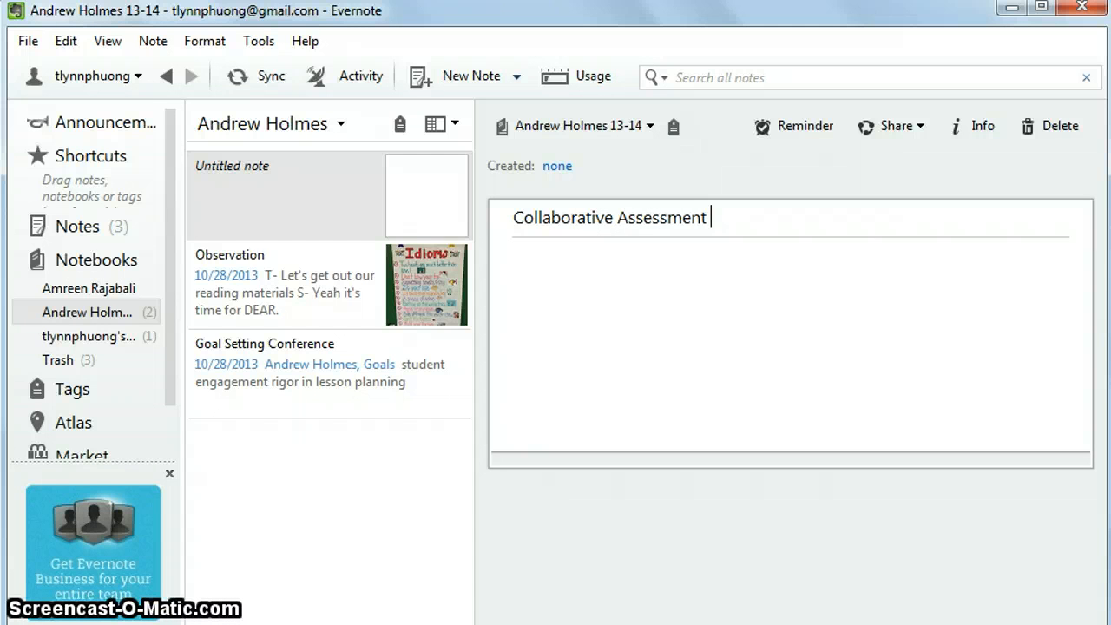
left_click(560, 264)
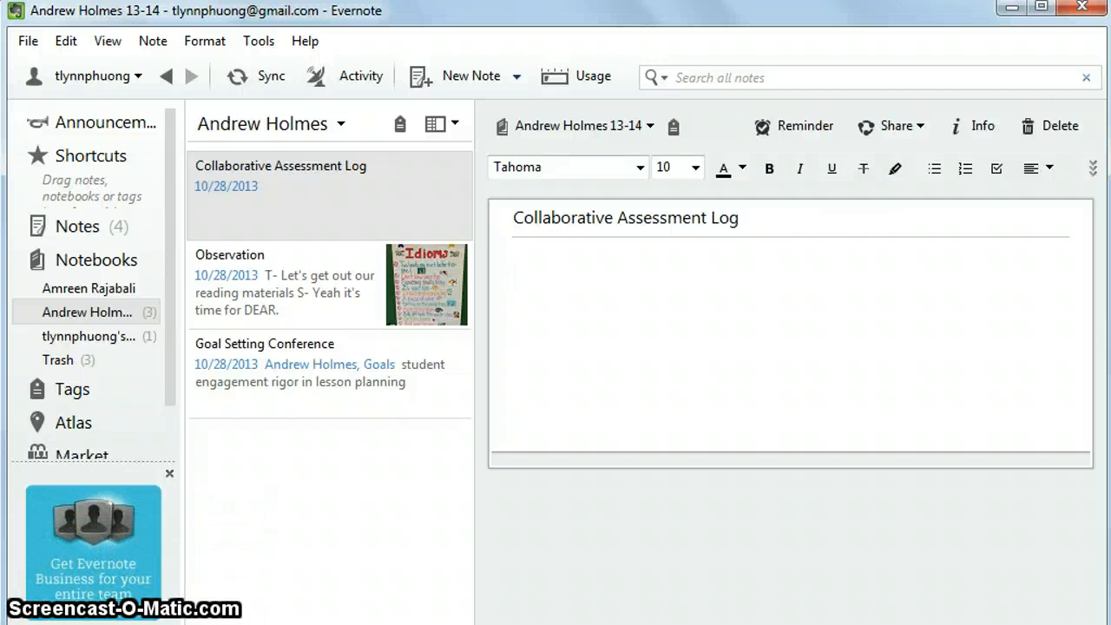
left_click_drag(228, 624, 610, 325)
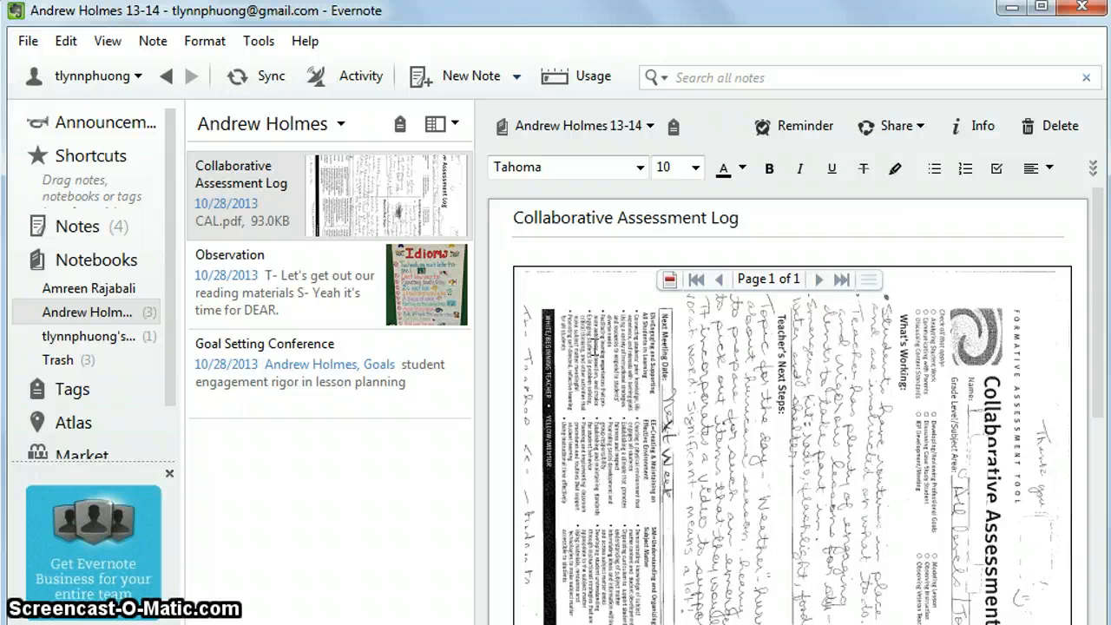
left_click_drag(1099, 282, 1077, 275)
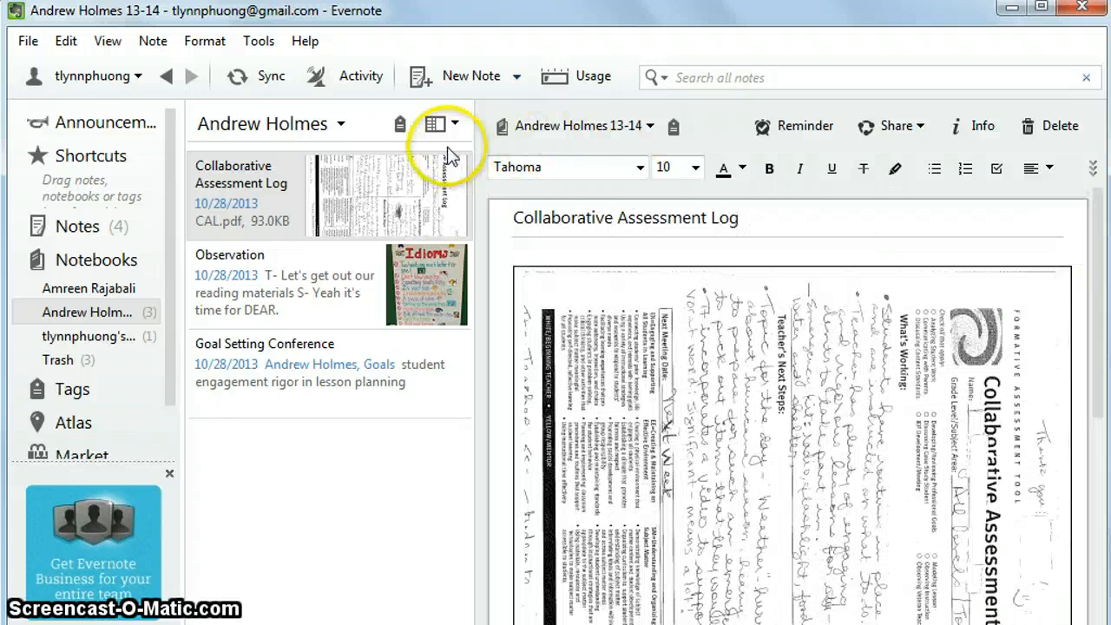
Create a 'Behavior Movement Chart' note and drop the behavior chart PDF into it.
left_click(456, 75)
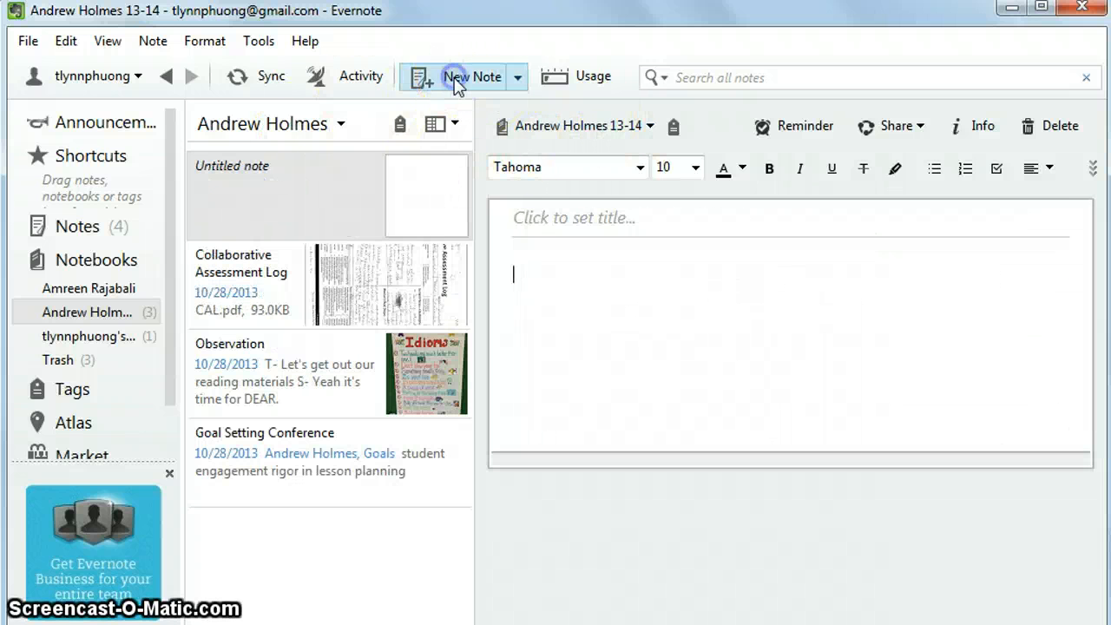
left_click(569, 217)
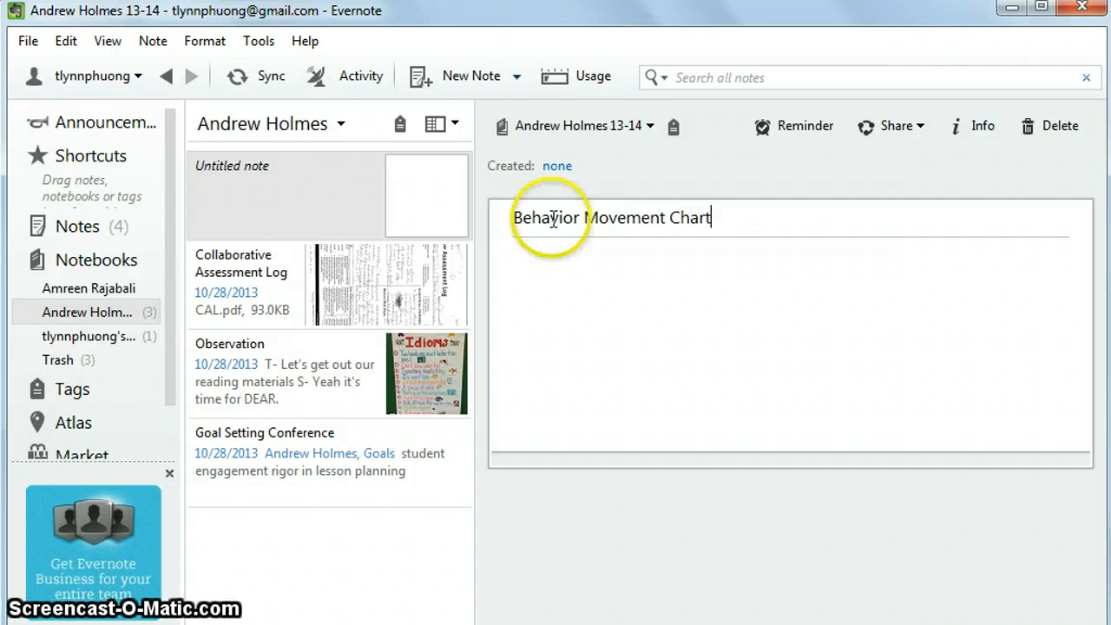
left_click(546, 272)
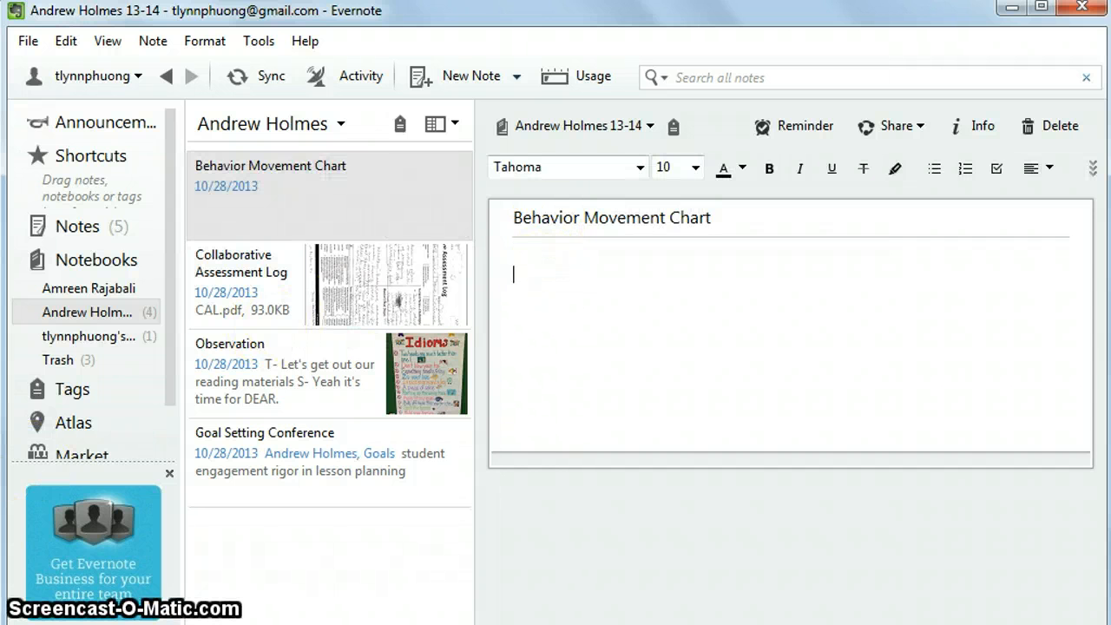
left_click_drag(217, 624, 622, 279)
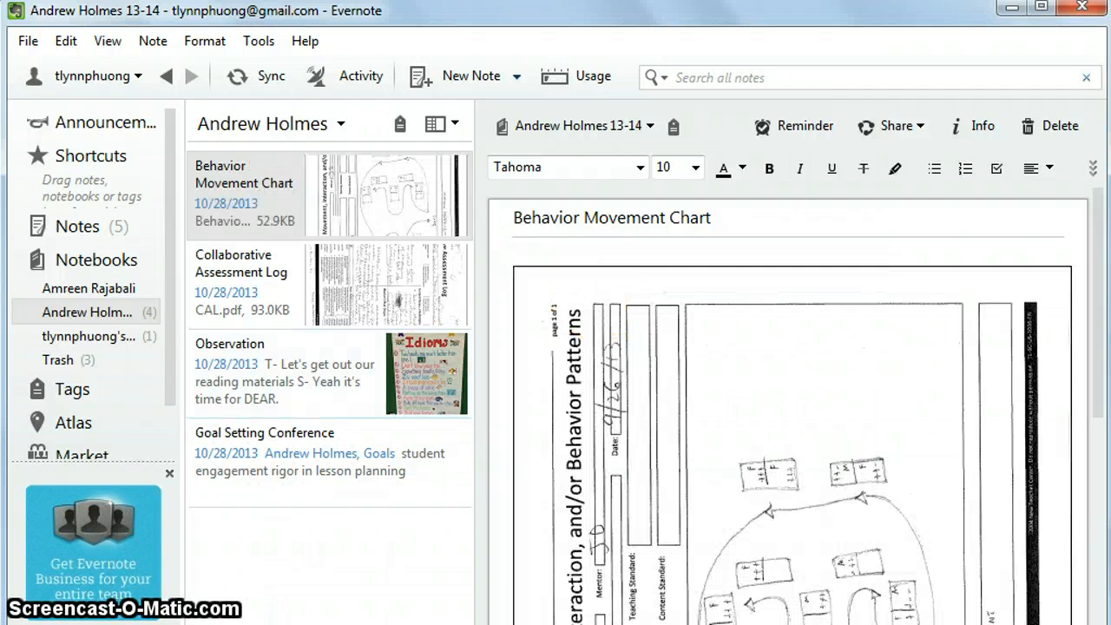
left_click_drag(1098, 364, 1082, 312)
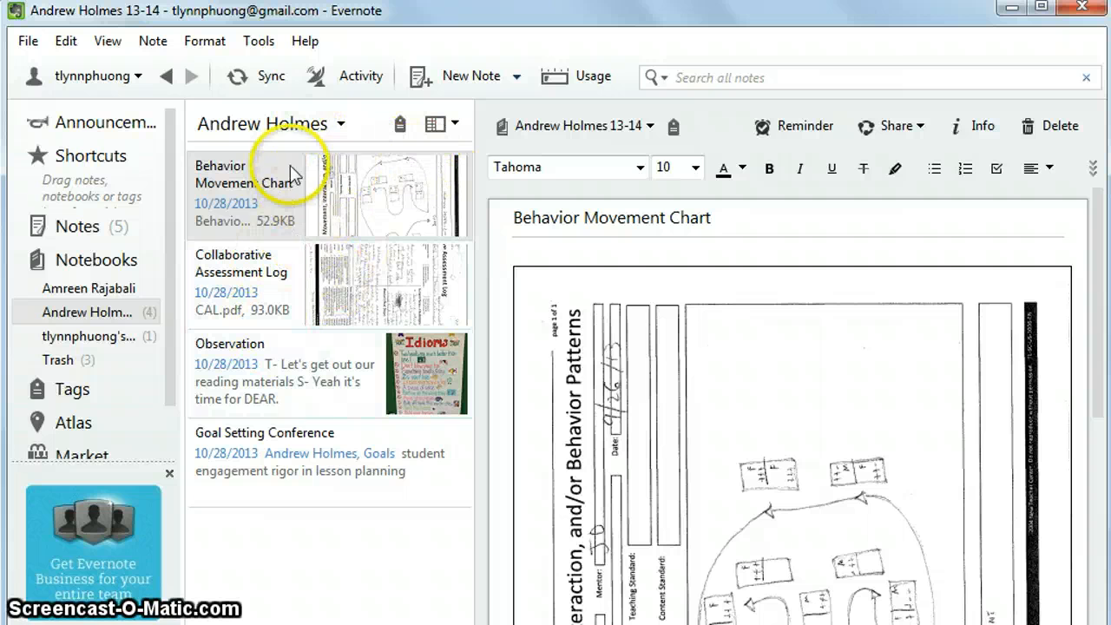
Create a new note titled 'Table of Contents'.
left_click(454, 77)
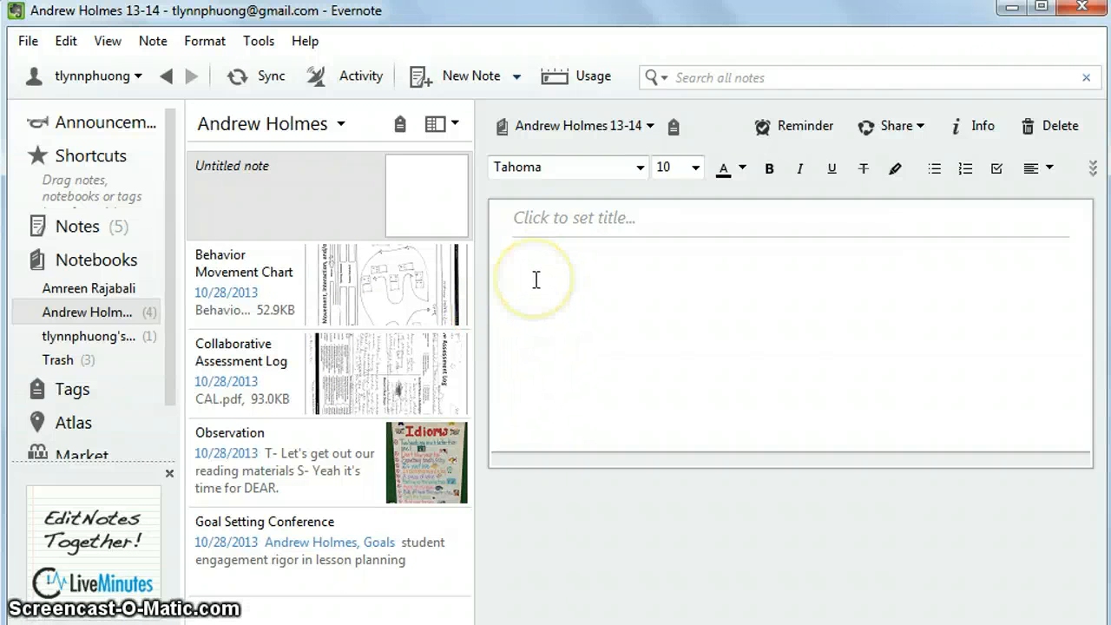
left_click(516, 219)
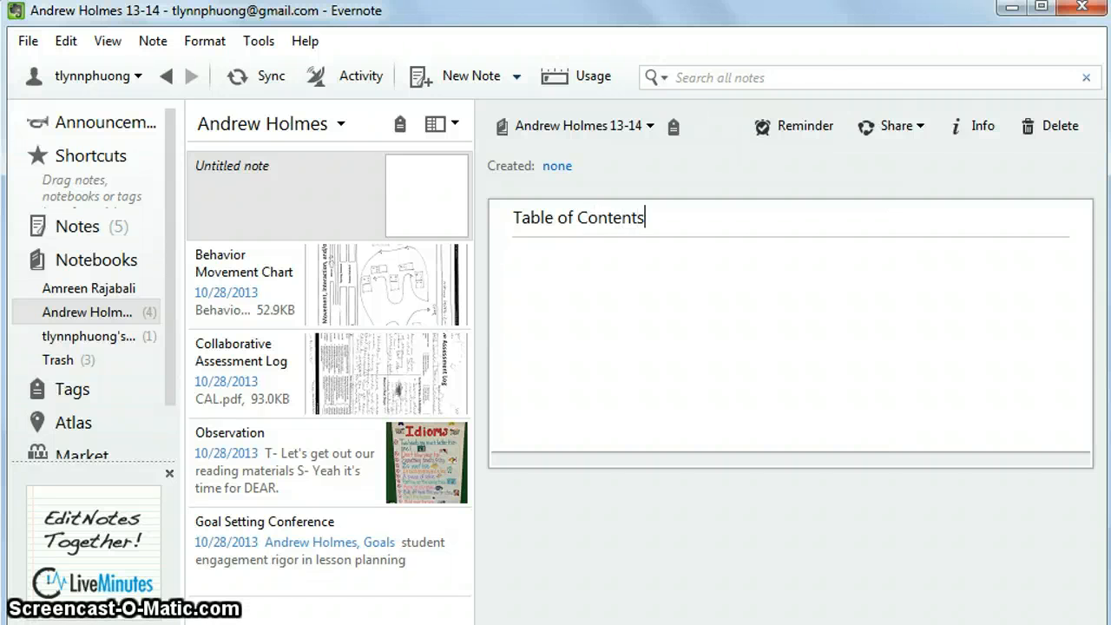
left_click(526, 263)
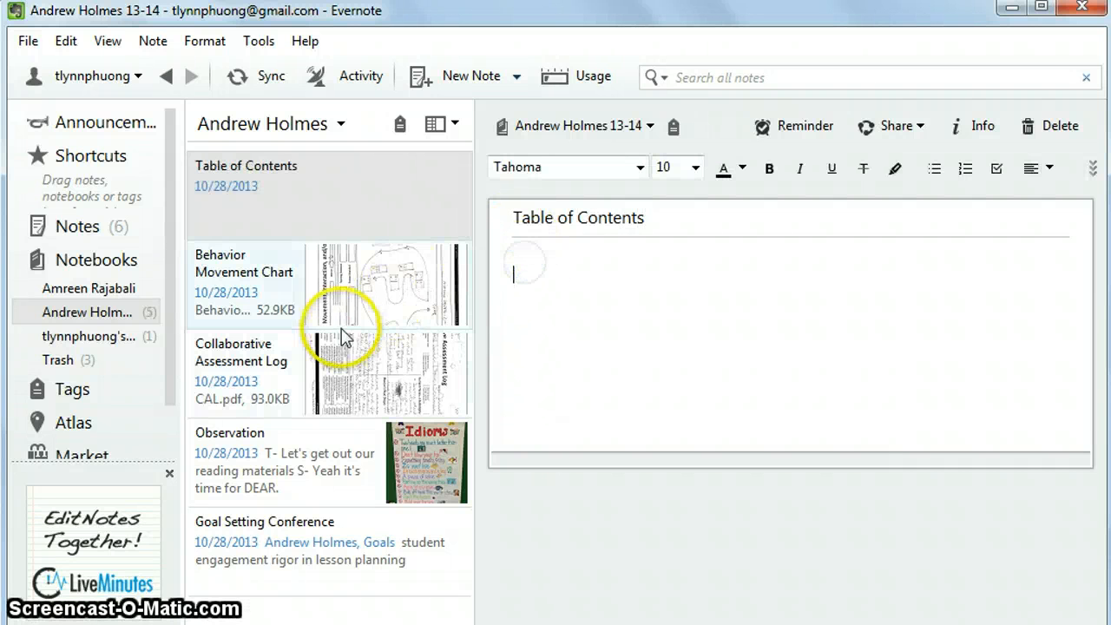
Look through the Behavior Movement Chart and Goal Setting Conference notes and the Note menu.
left_click(332, 305)
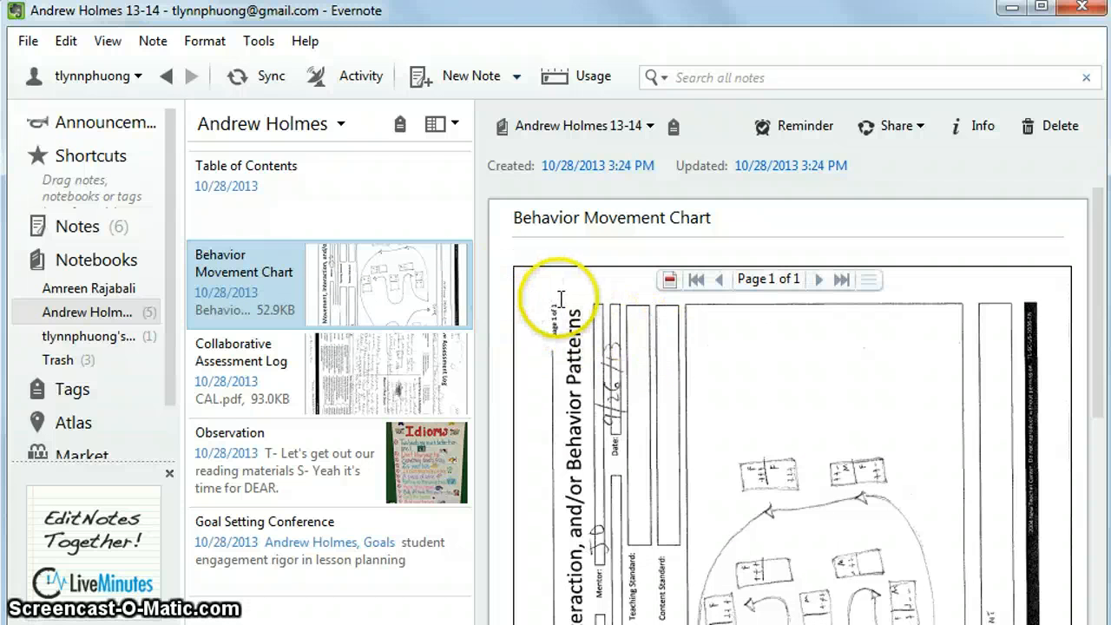
left_click(298, 521)
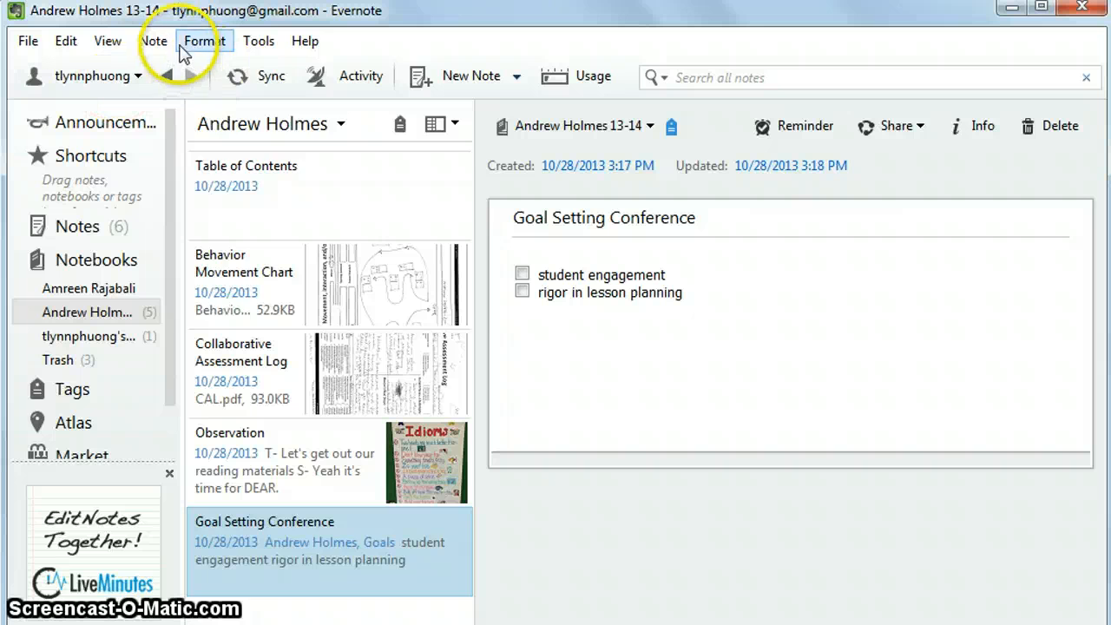
left_click(191, 40)
mouse_move(165, 43)
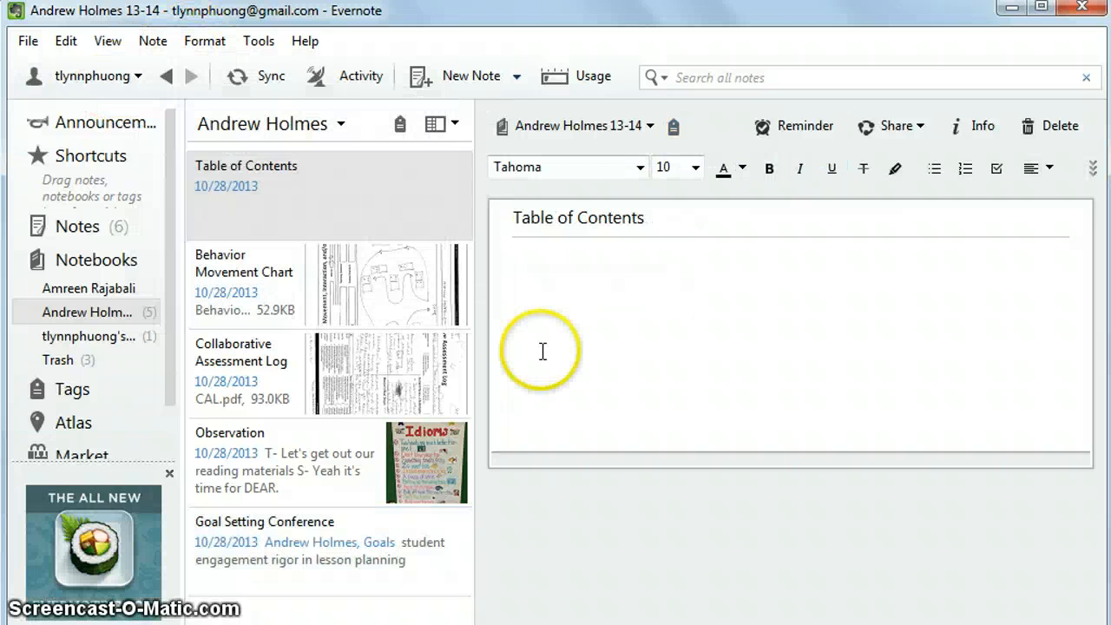
Copy the Goal Setting Conference note's link with Note > Copy Note Link.
left_click(154, 42)
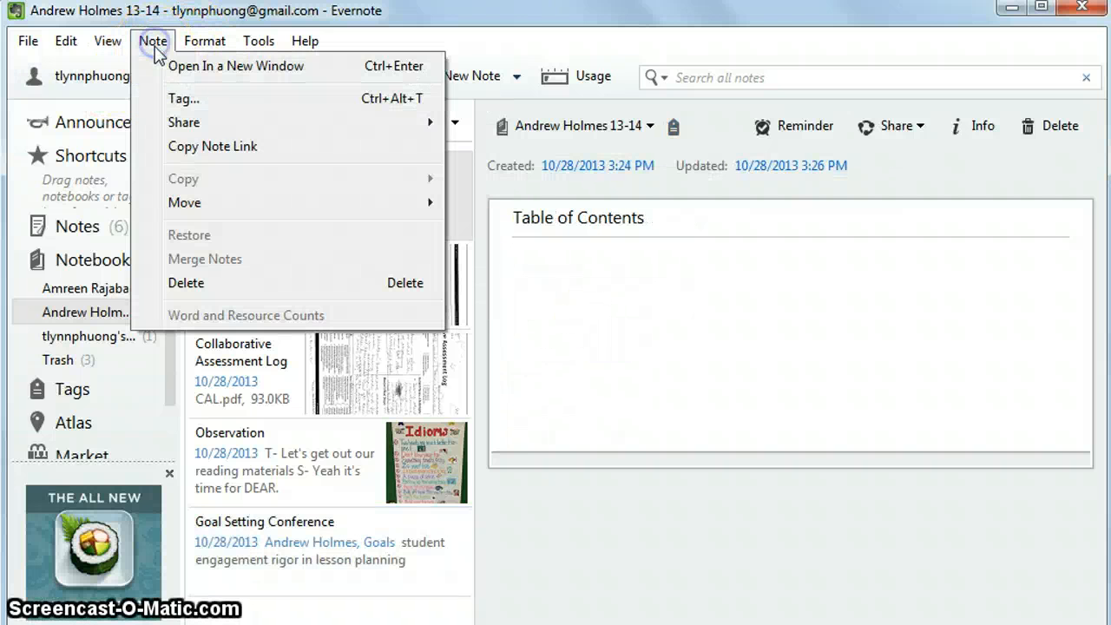
left_click(184, 148)
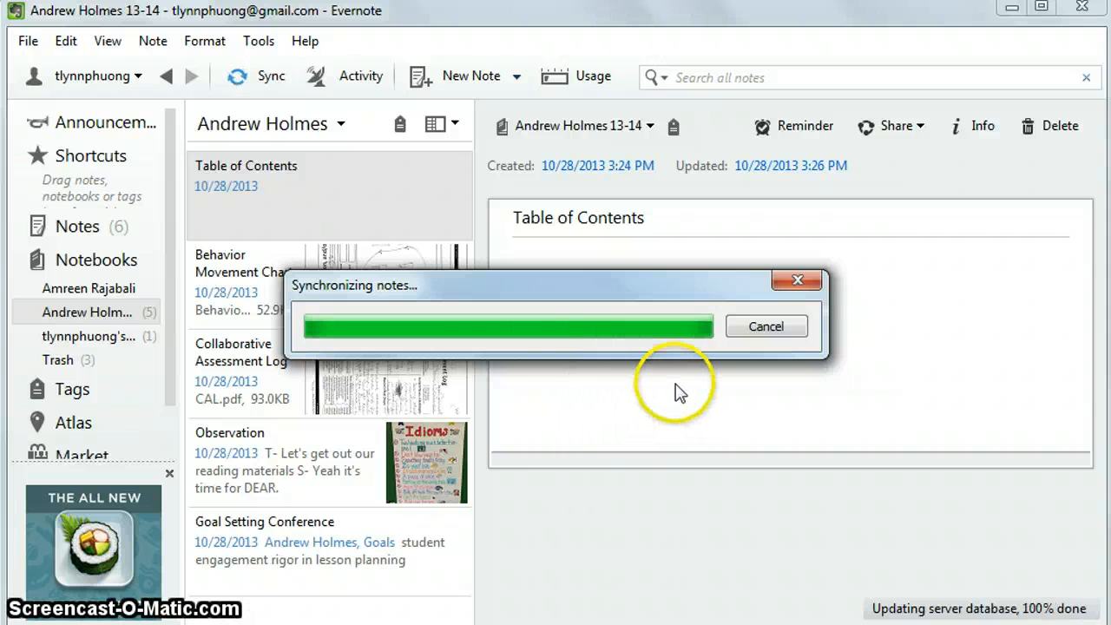
left_click(640, 383)
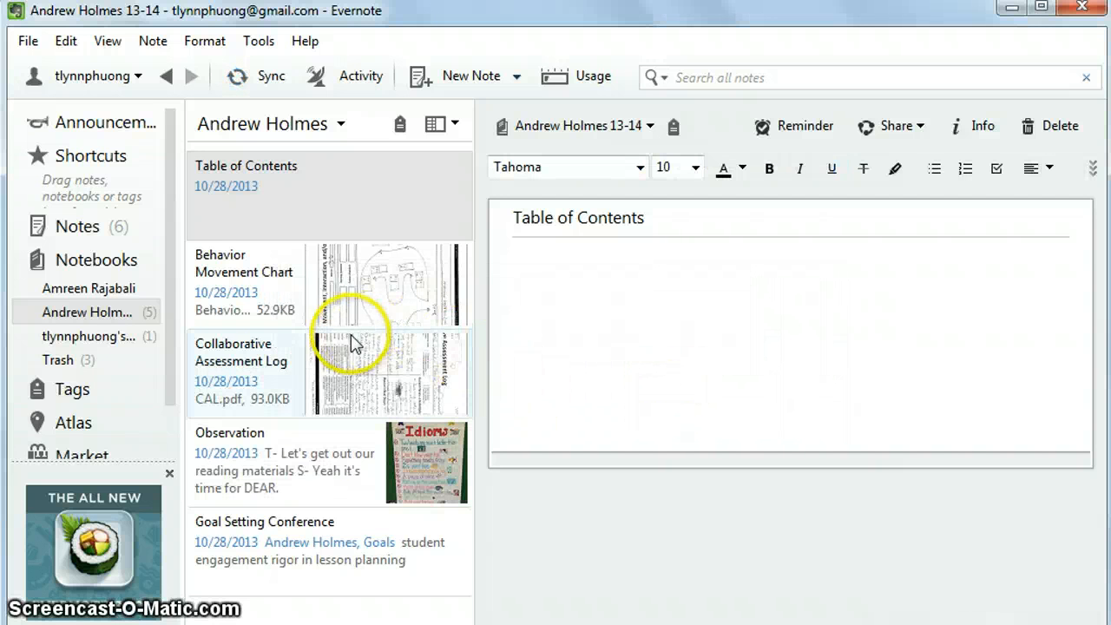
left_click(228, 528)
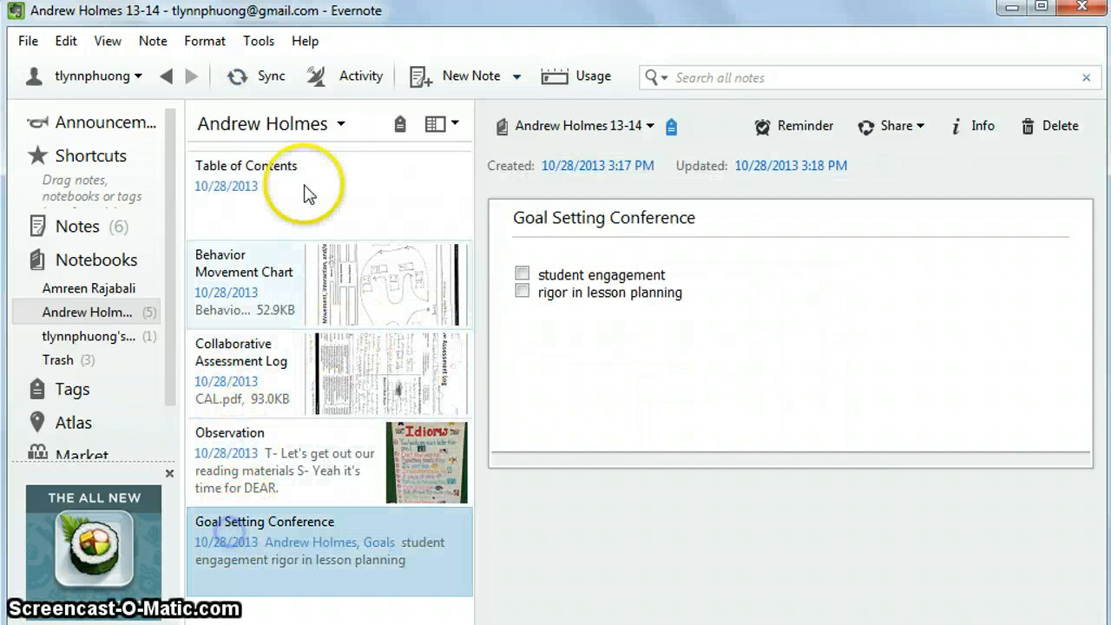
left_click(154, 44)
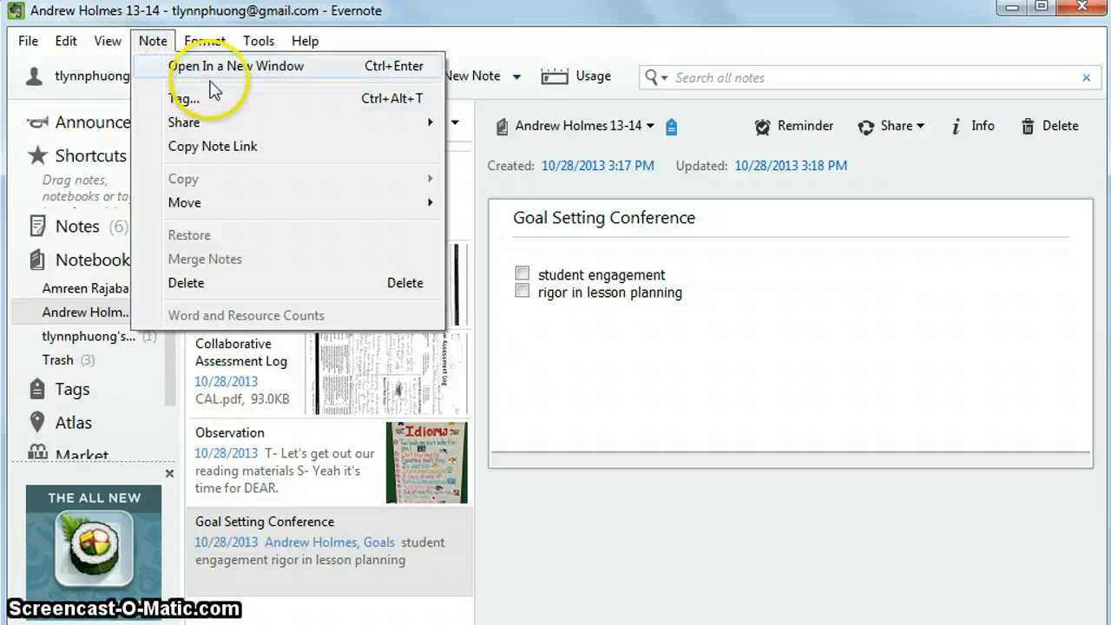
left_click(210, 148)
Paste the Goal Setting Conference link into the Table of Contents body and follow it.
left_click(234, 194)
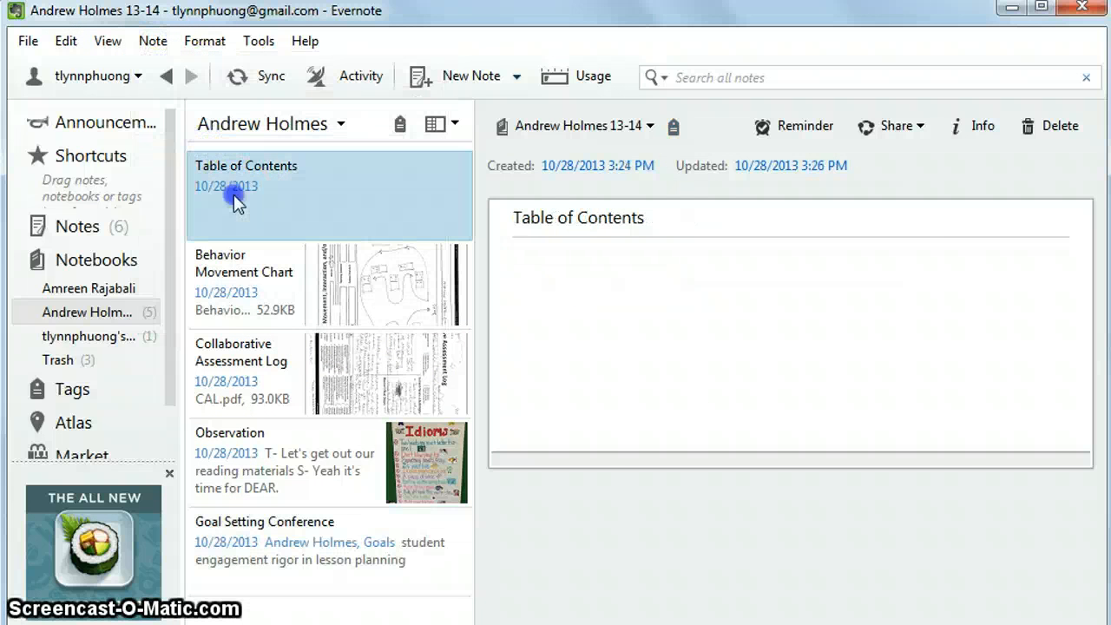
left_click(576, 272)
right_click(576, 272)
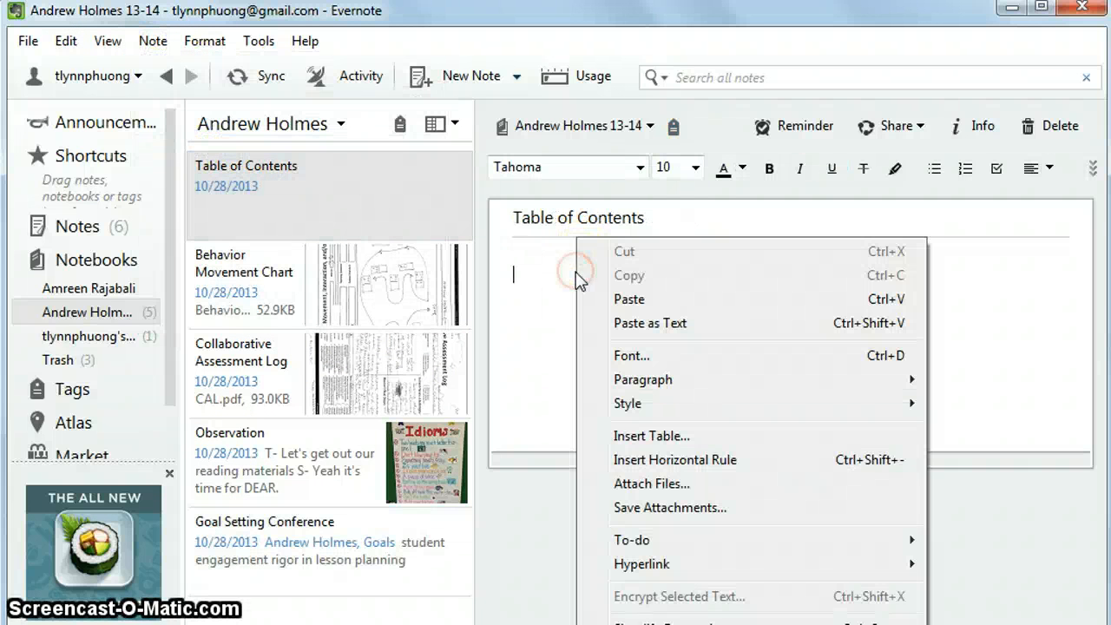
left_click(627, 298)
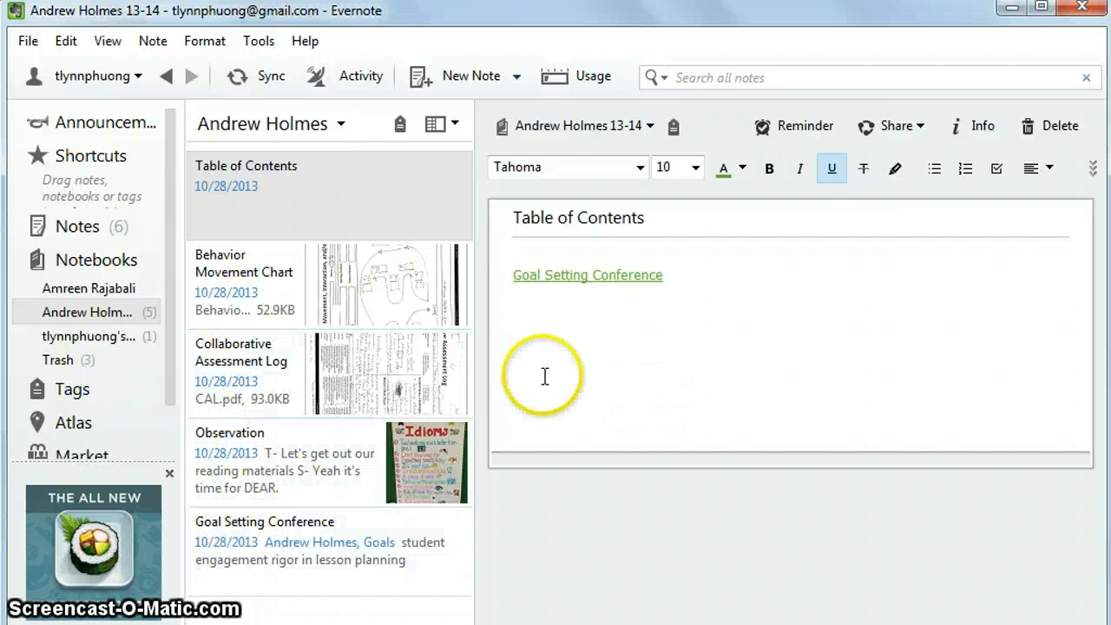
left_click(566, 278)
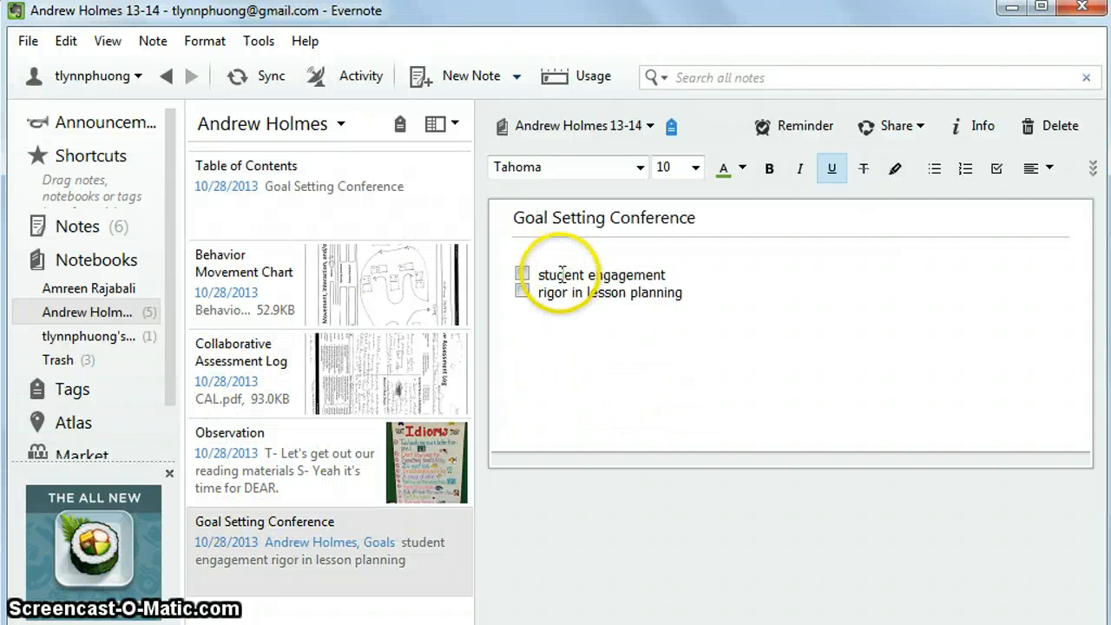